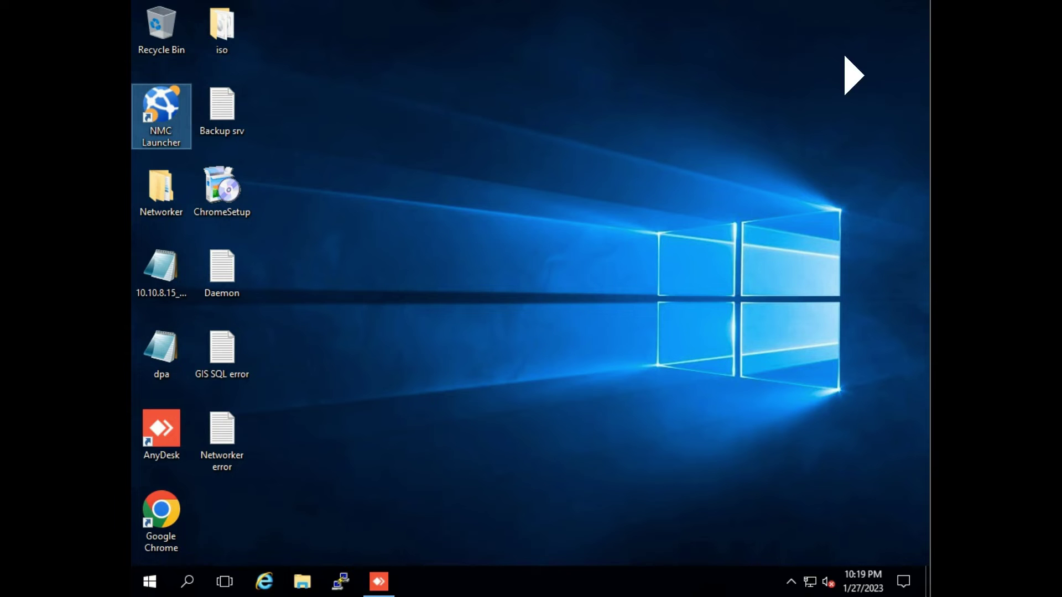
Refresh the desktop and launch Computer Management with compmgmt.msc from Run.
right_click(403, 137)
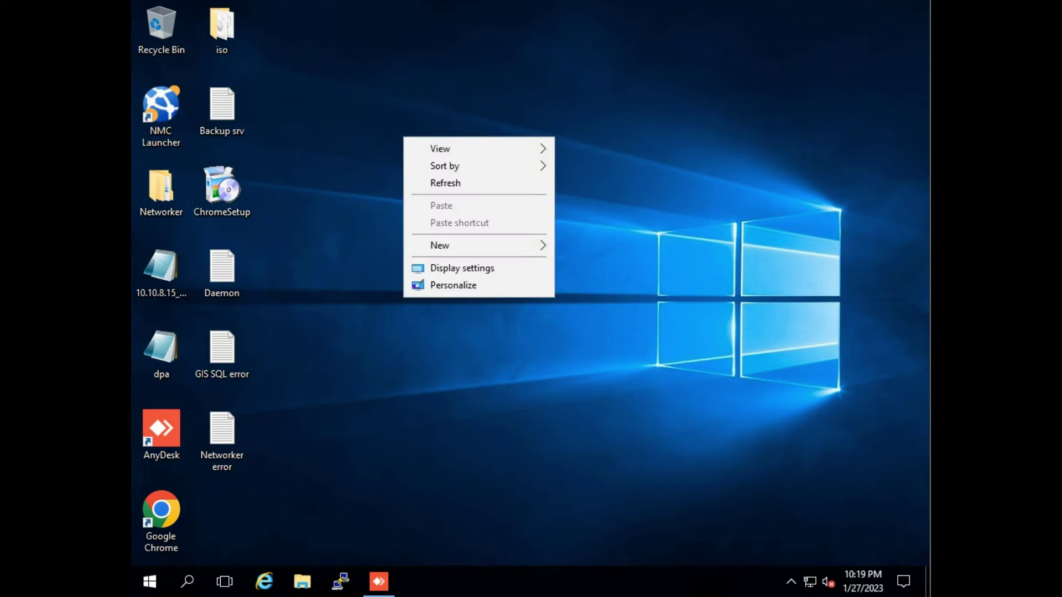
left_click(445, 183)
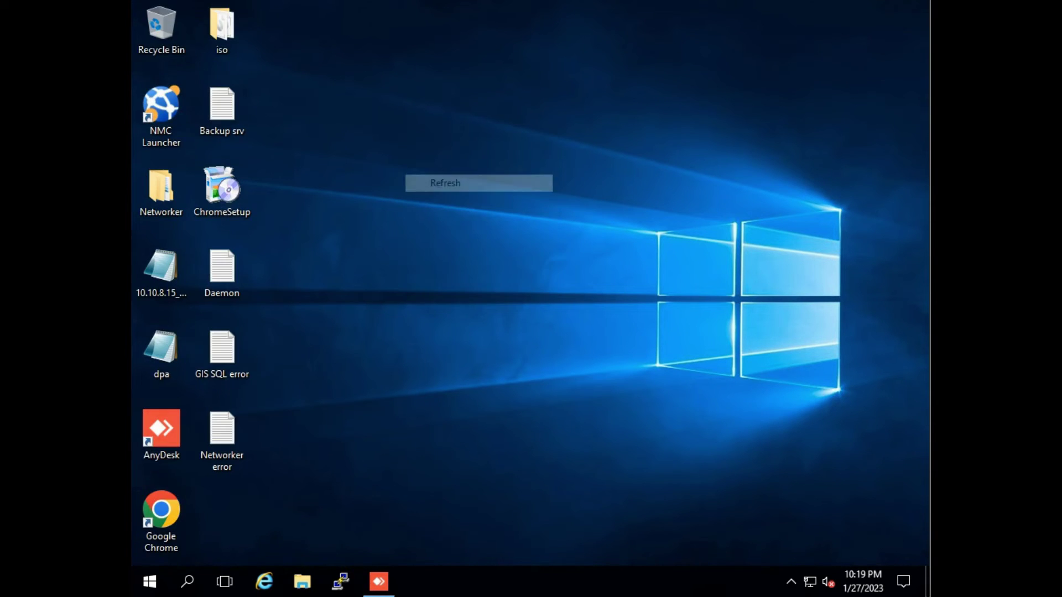
right_click(150, 580)
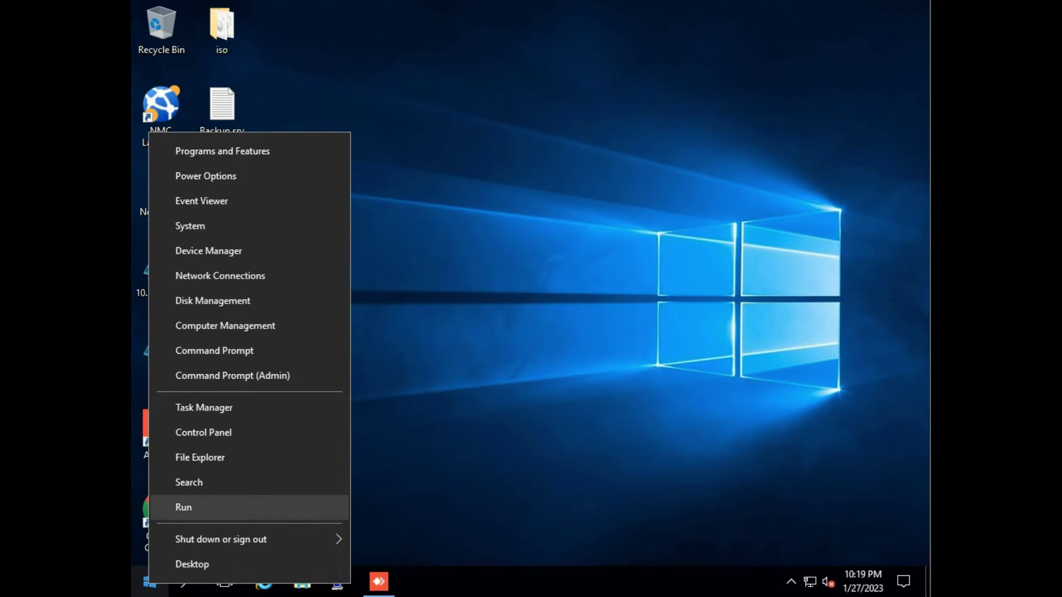
key("Return")
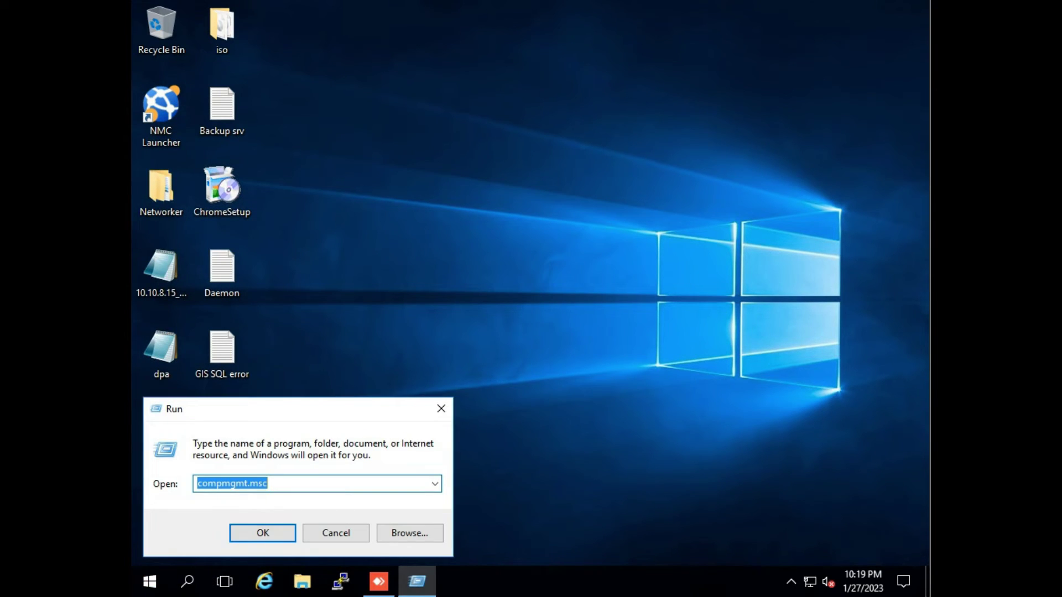
key("End")
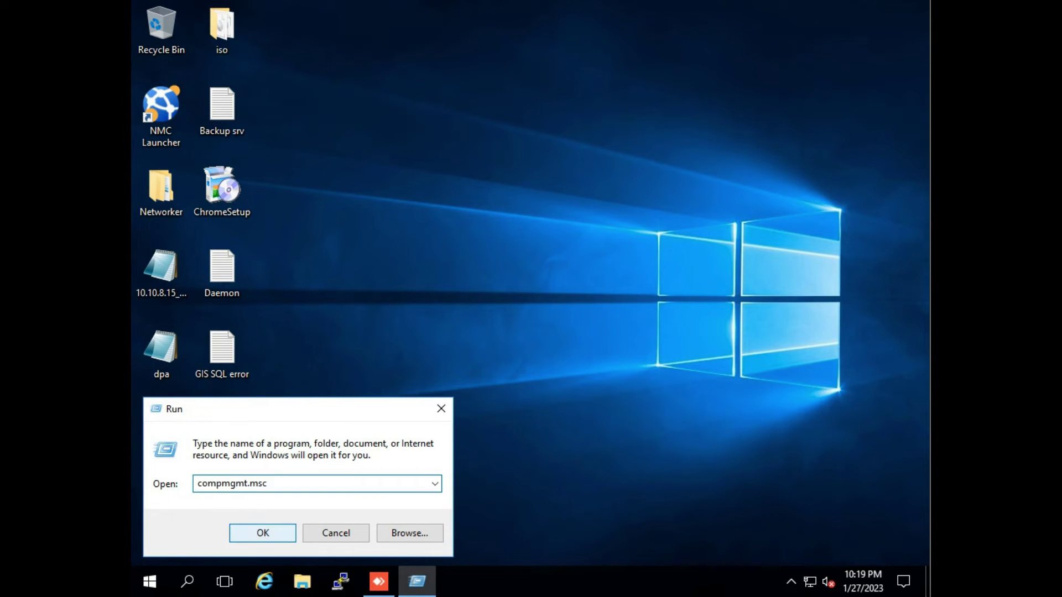
key("Return")
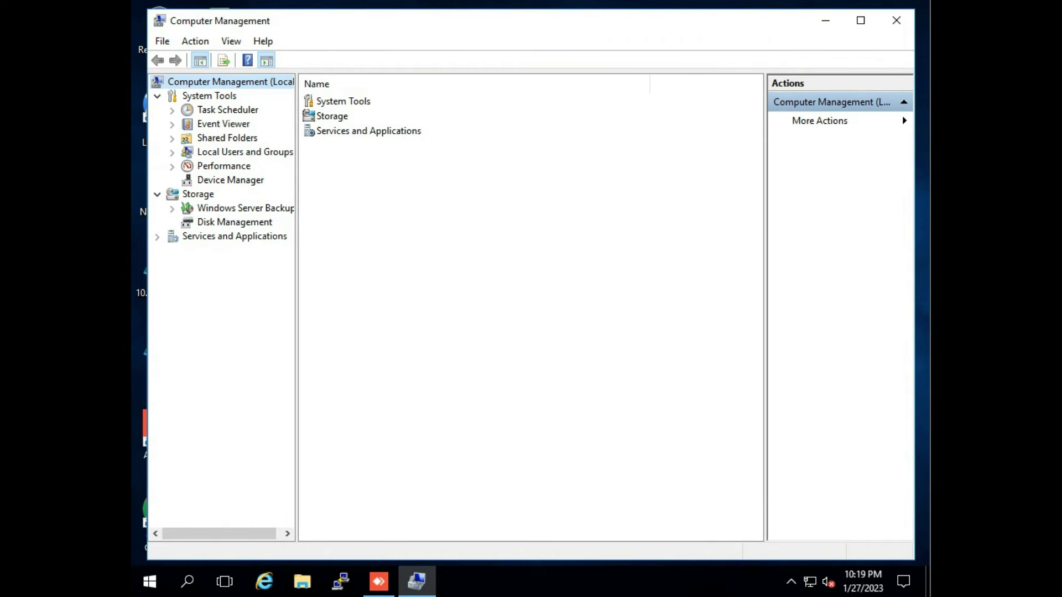
Open Device Manager past the standard-user warning and expand Tape drives.
left_click(230, 179)
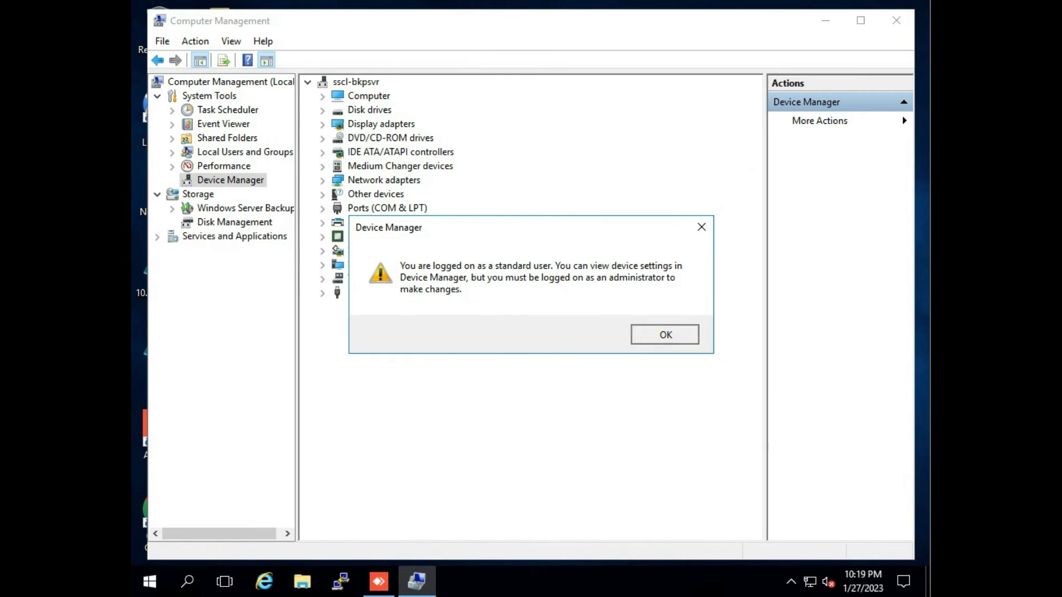
key("Return")
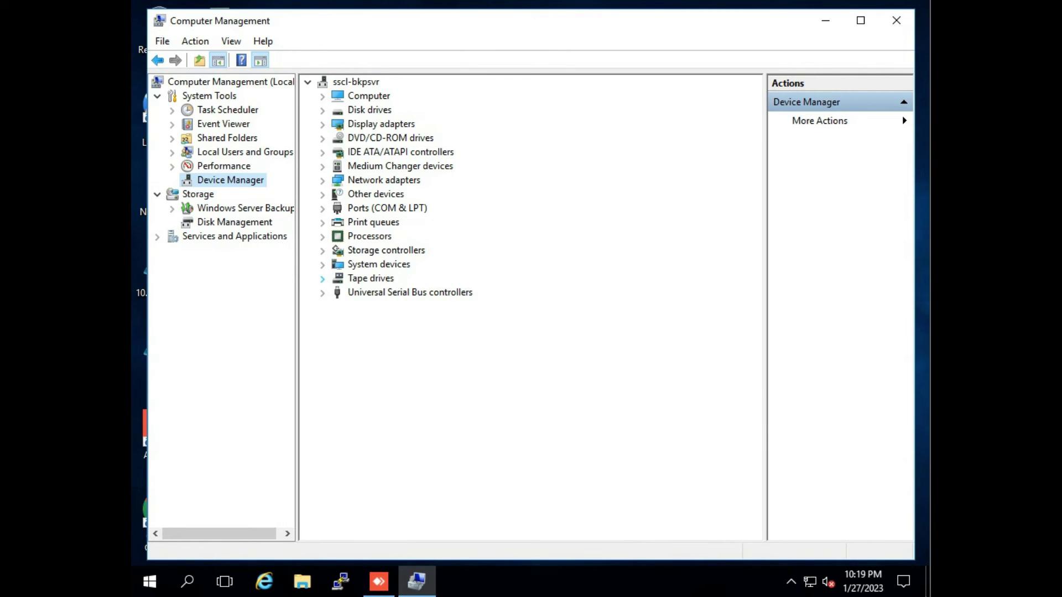
left_click(322, 279)
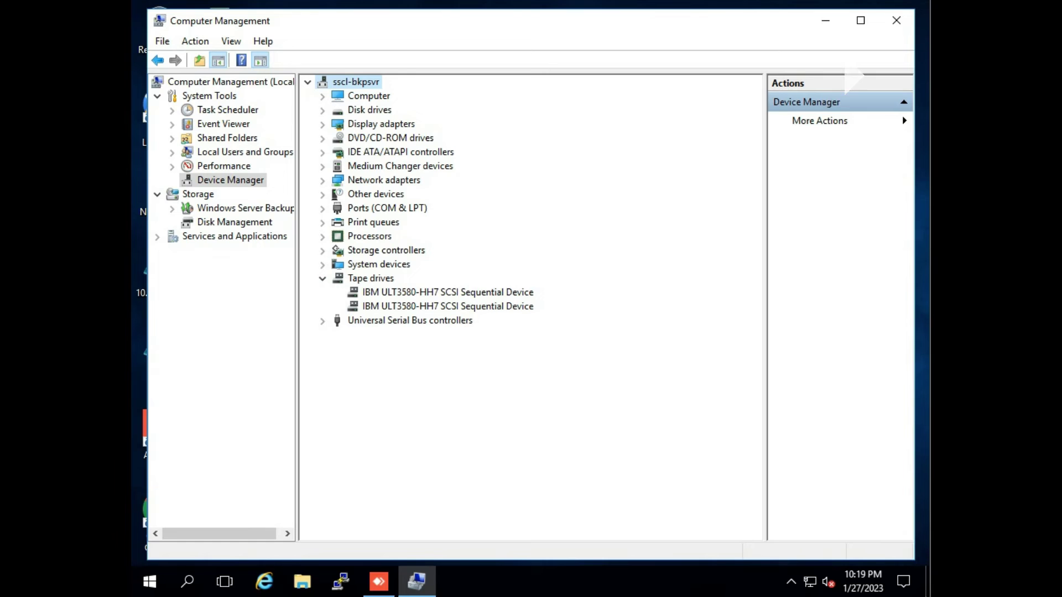
Inspect both IBM ULT3580-HH7 tape drives, then close Computer Management.
left_click(448, 292)
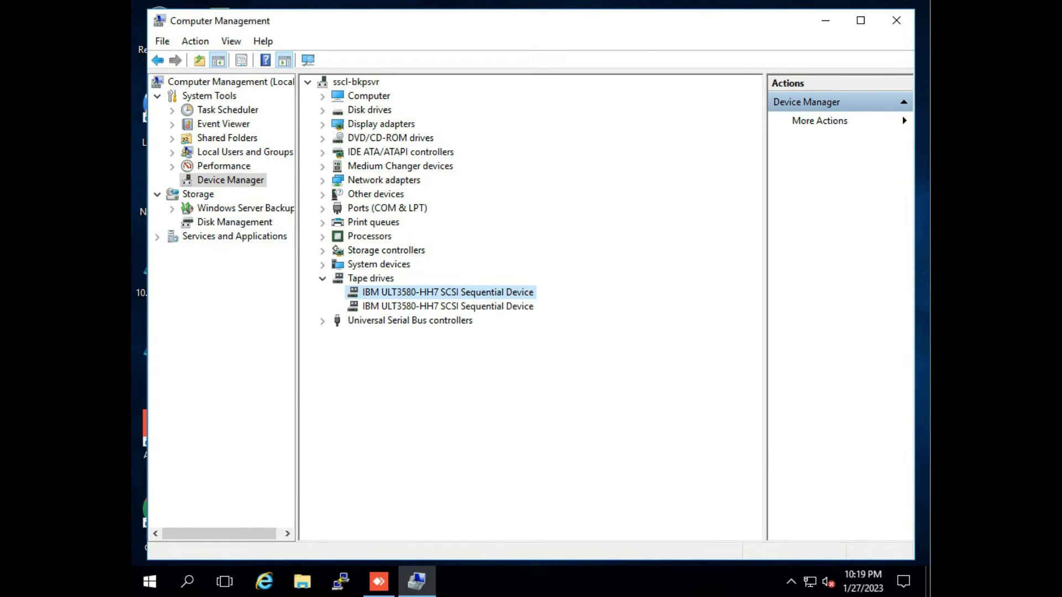
left_click(447, 306)
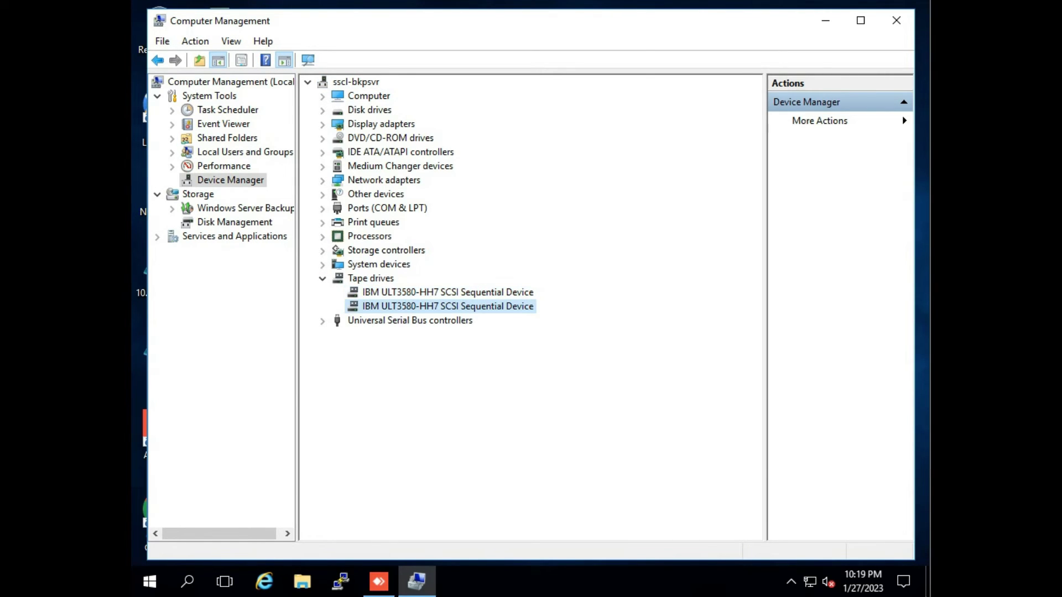
left_click(448, 292)
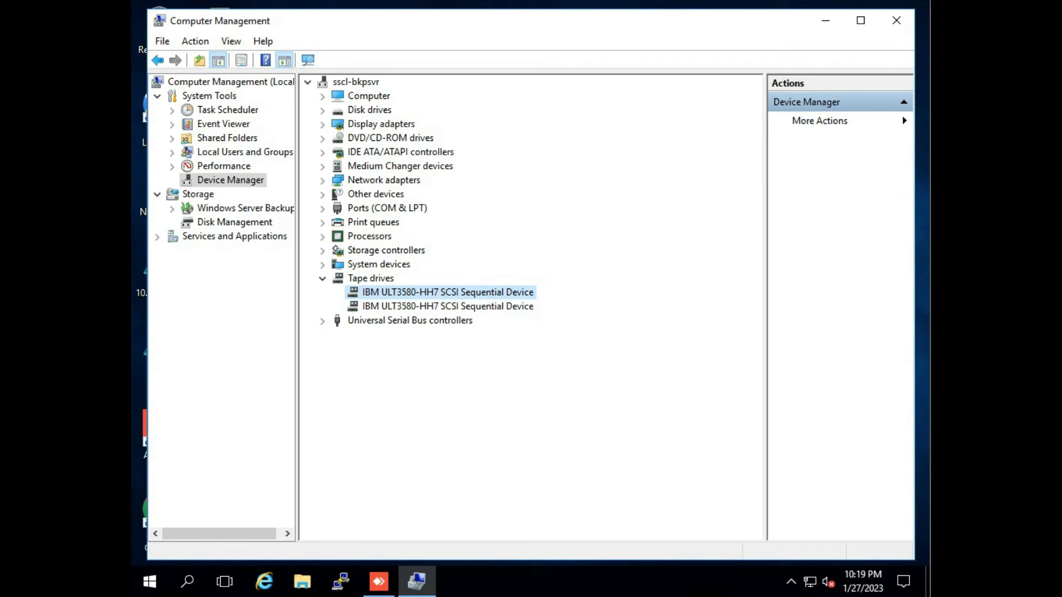
left_click(448, 306)
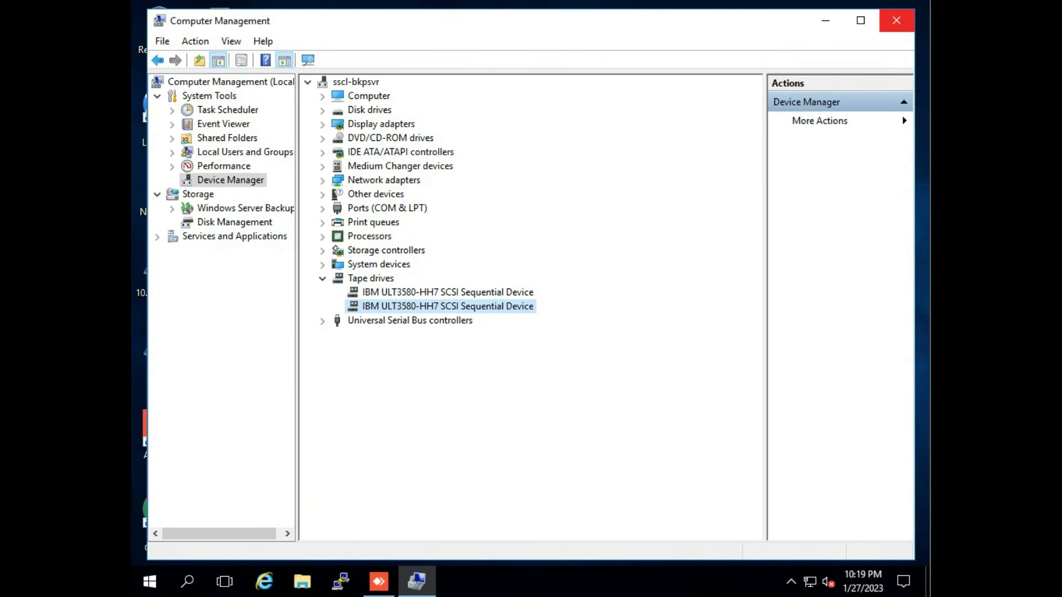
left_click(896, 20)
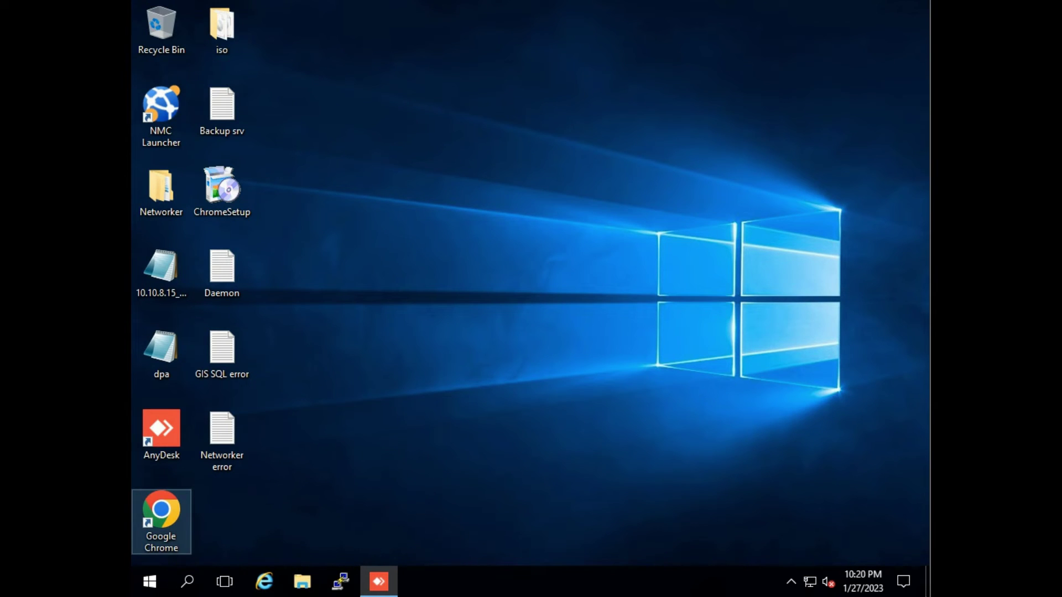
Launch Chrome and load the ML3 login page at 10.10.0.44.
double_click(161, 511)
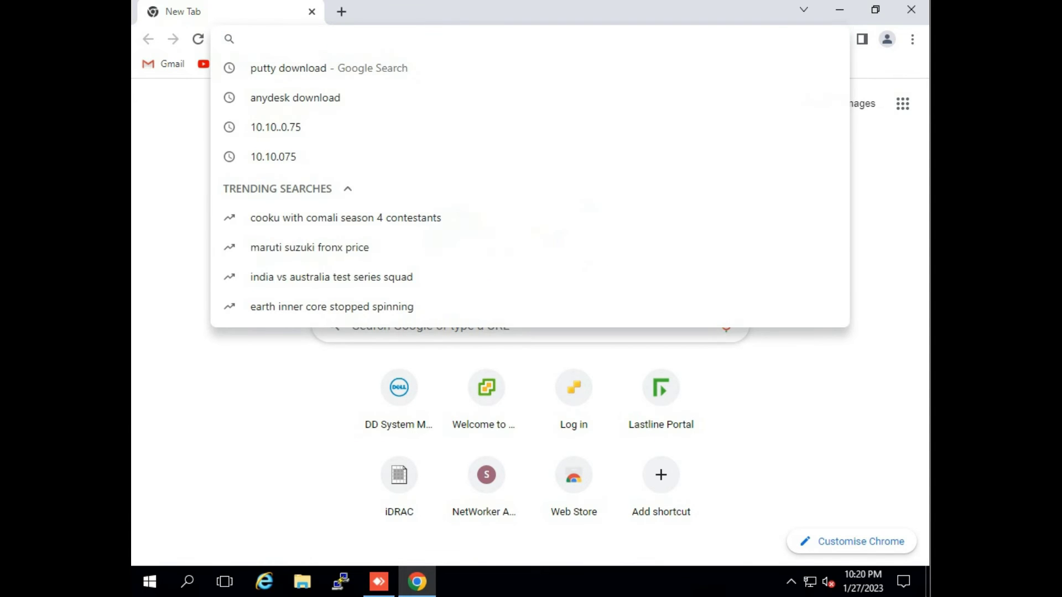
type("10")
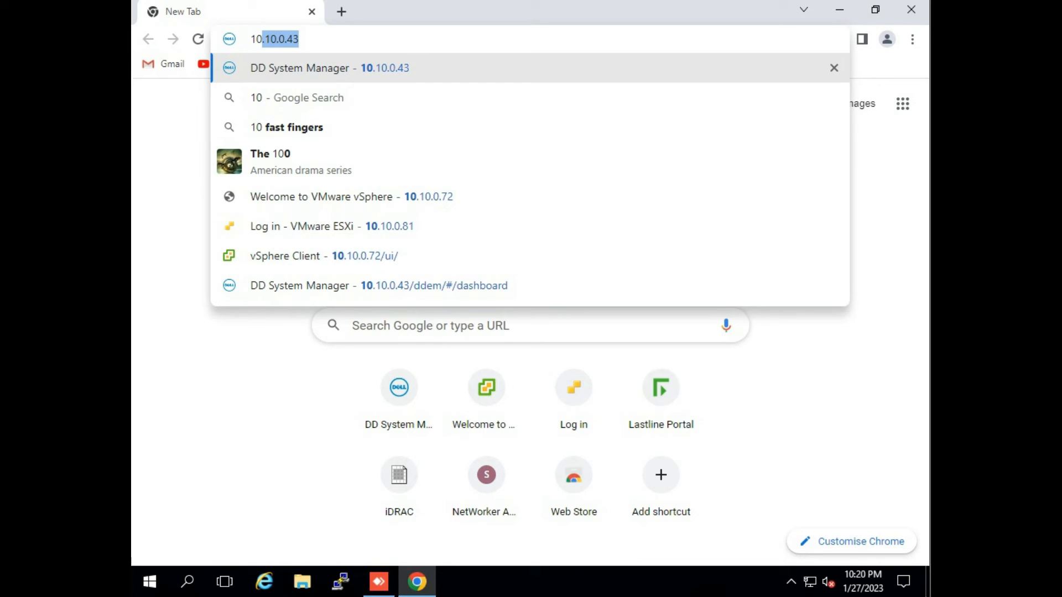
type(".10")
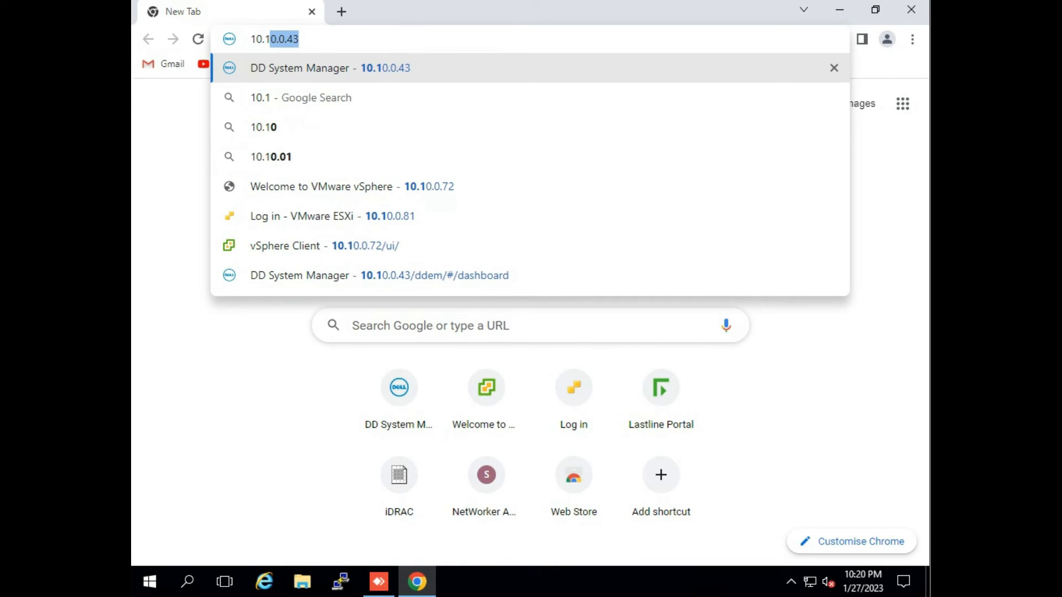
type(".0.")
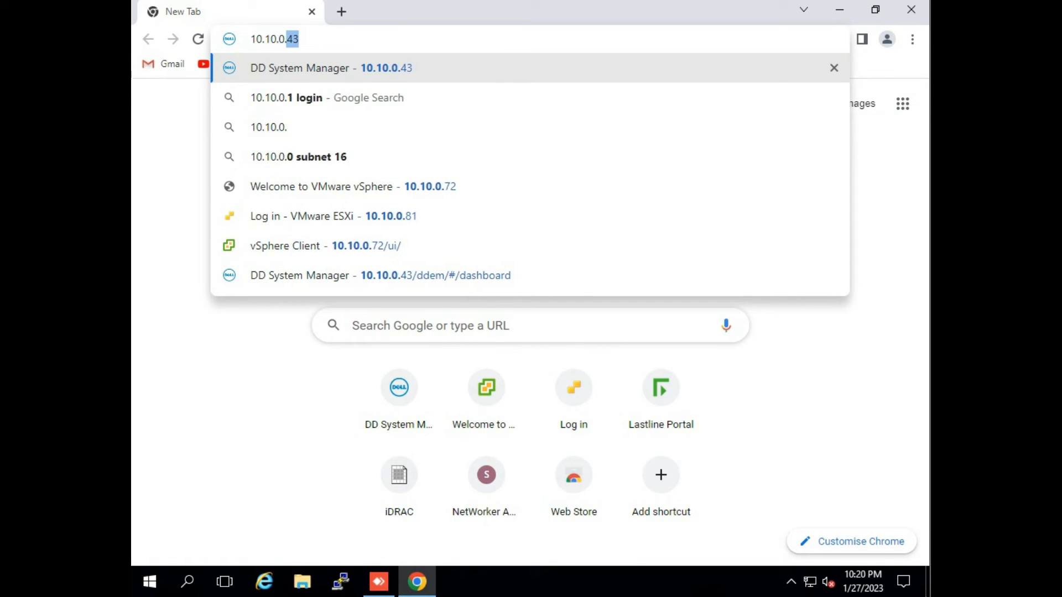
type("44")
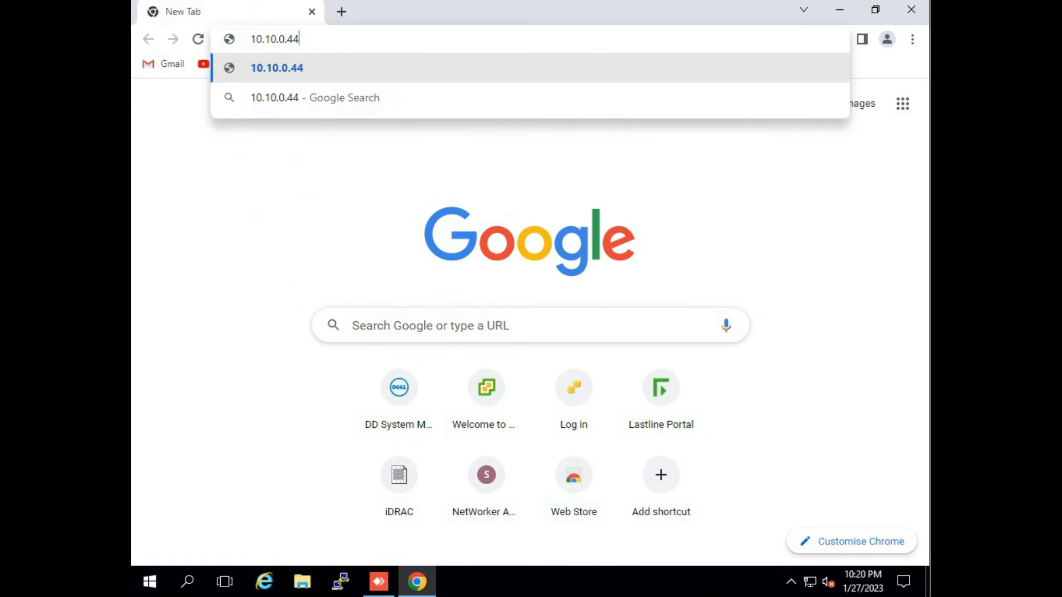
key("Return")
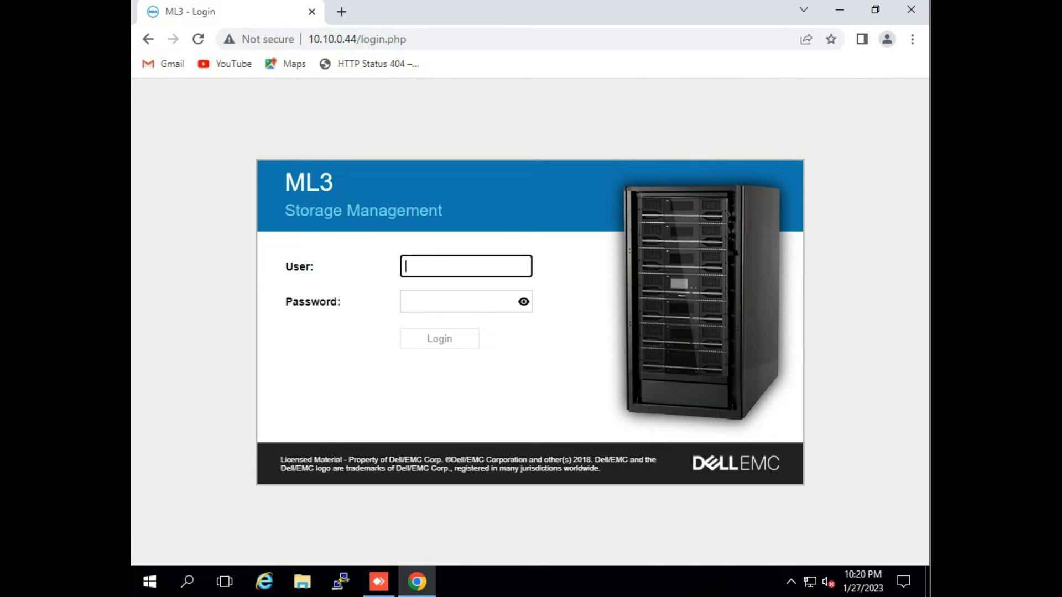
Enter the user name and password and submit the login.
type("admin")
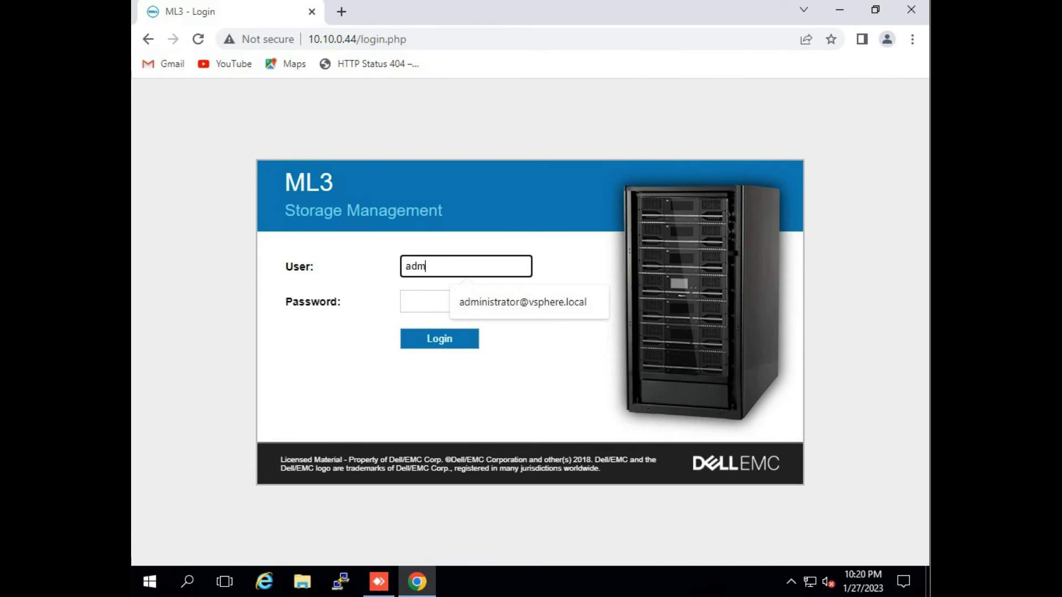
left_click(406, 301)
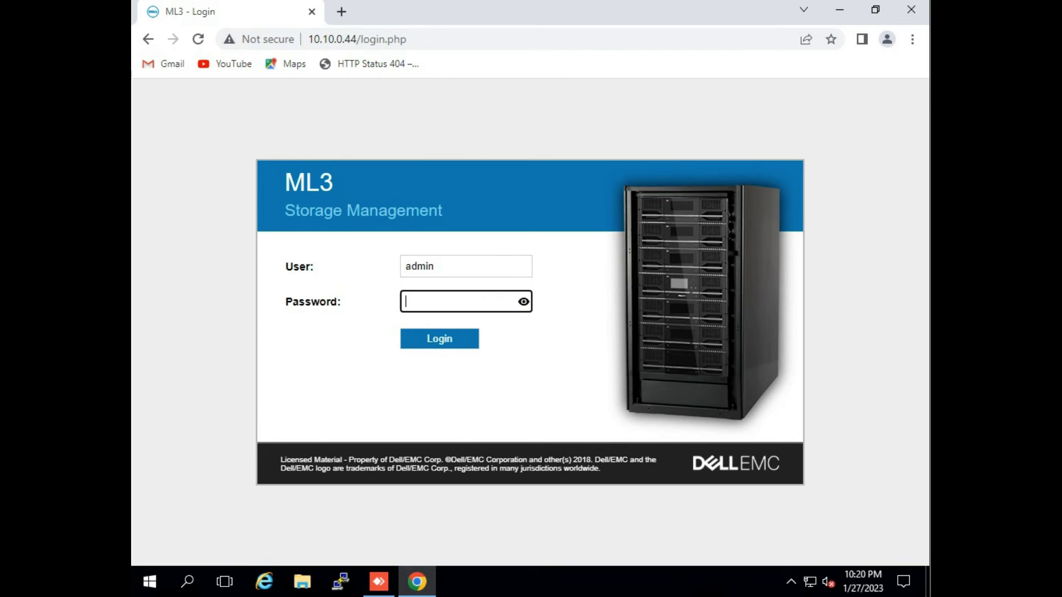
type("•••••••••")
key("Return")
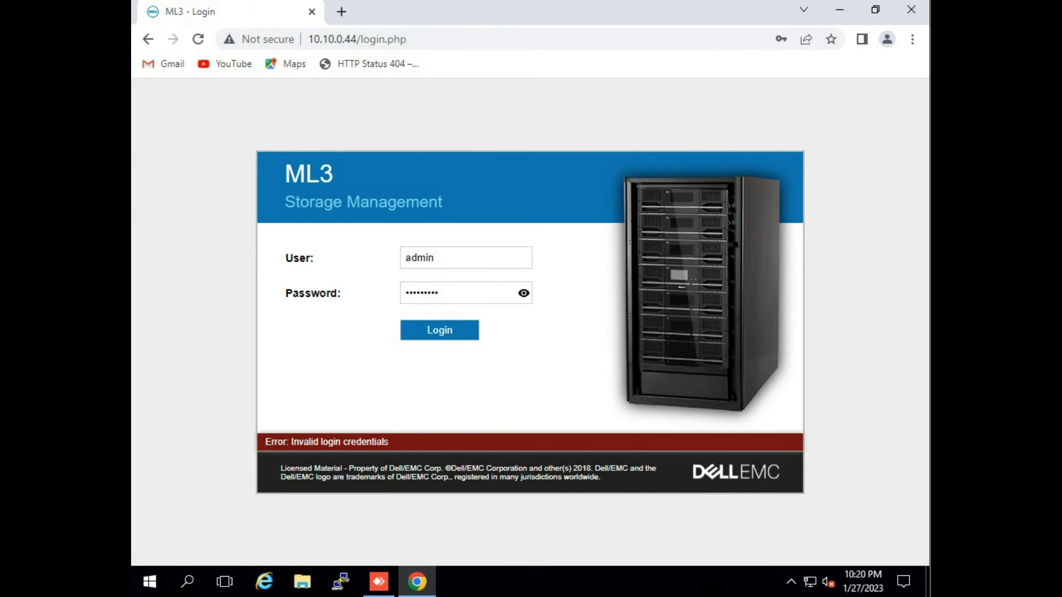
After the invalid-credentials error, capitalise the user name's first letter and resubmit.
left_click(411, 258)
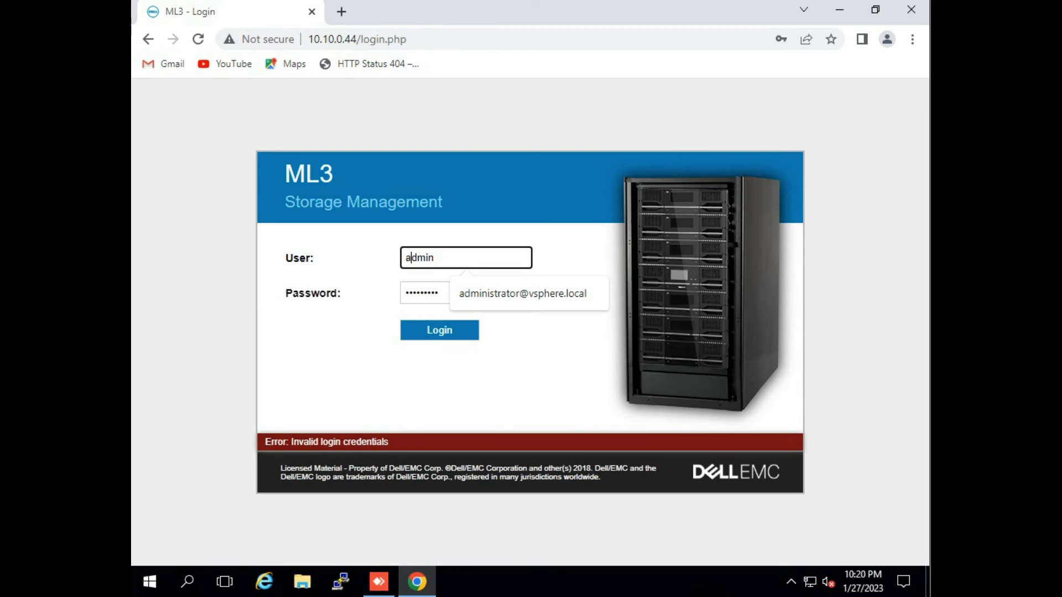
key("BackSpace")
type("A")
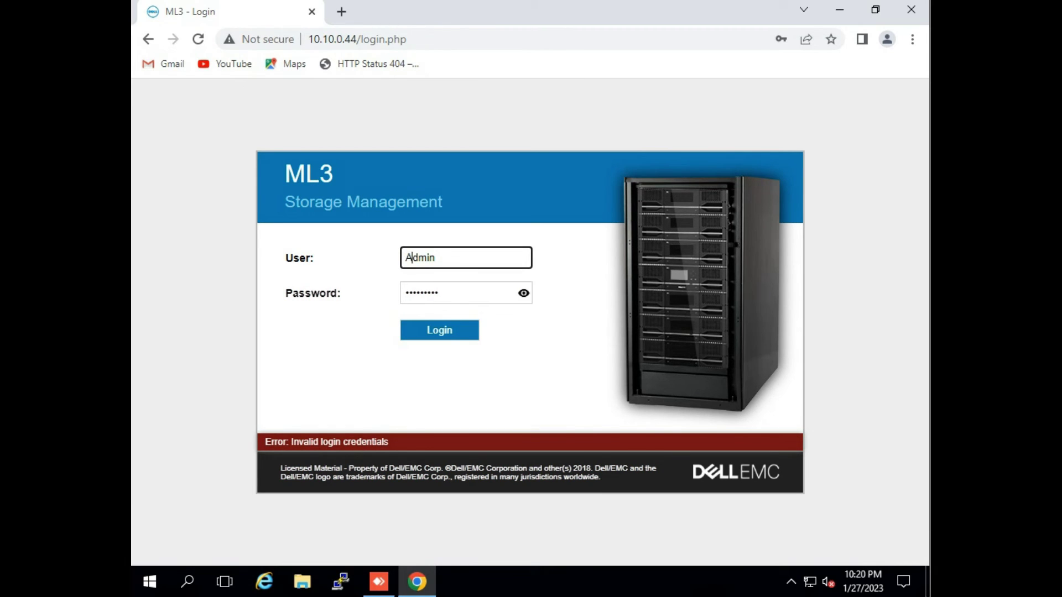
key("Return")
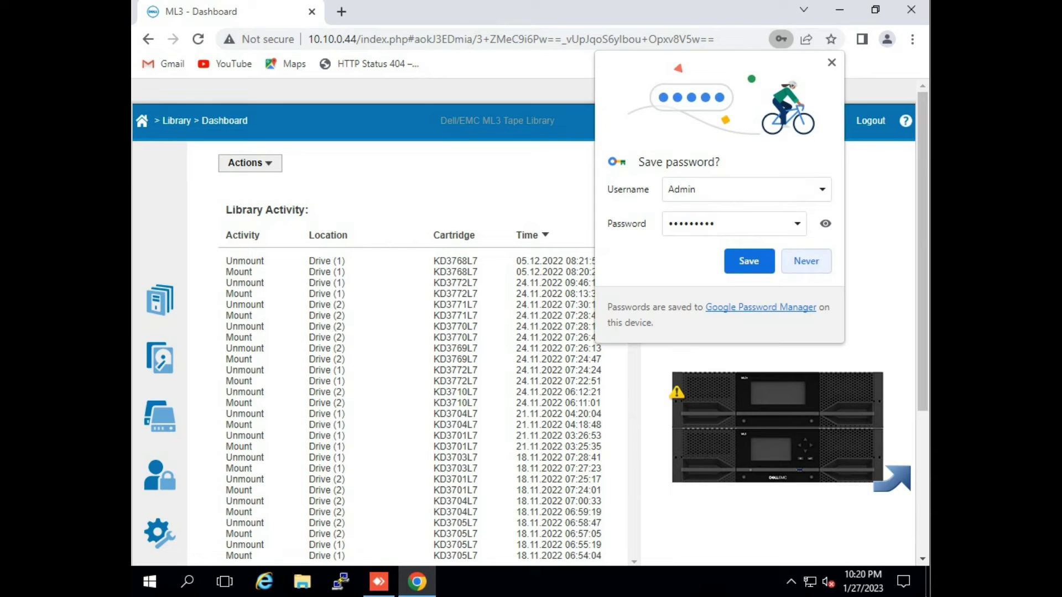
left_click(806, 261)
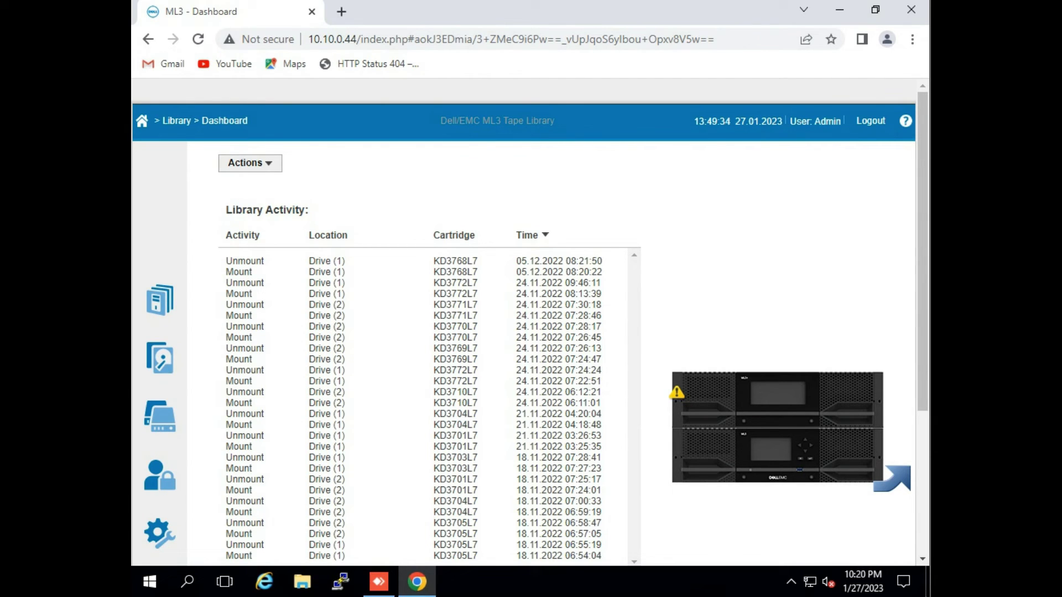
left_click(250, 162)
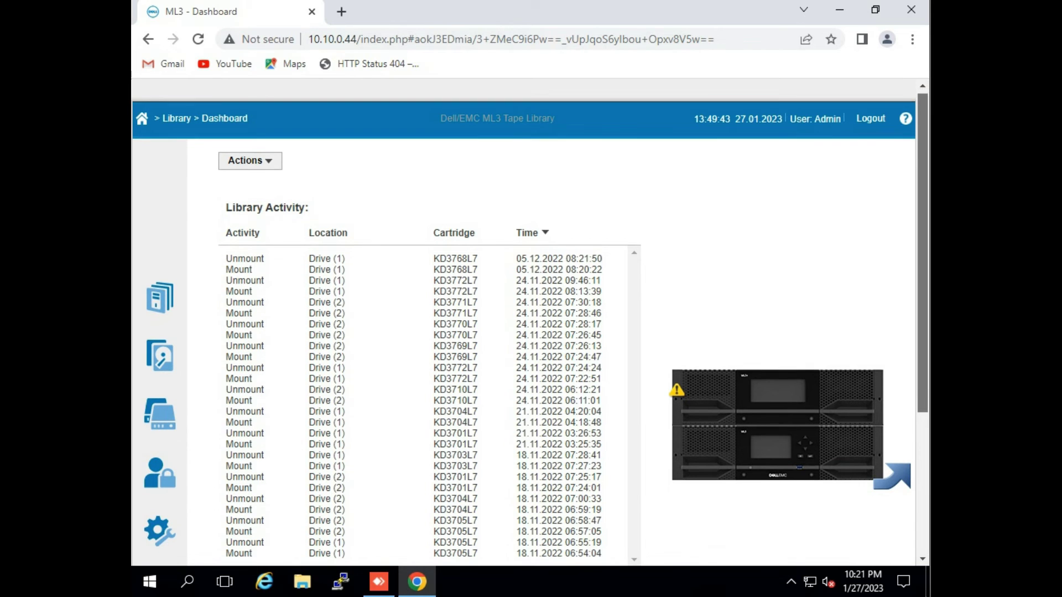
scroll(529, 319, "down", 3)
scroll(530, 319, "down", 1)
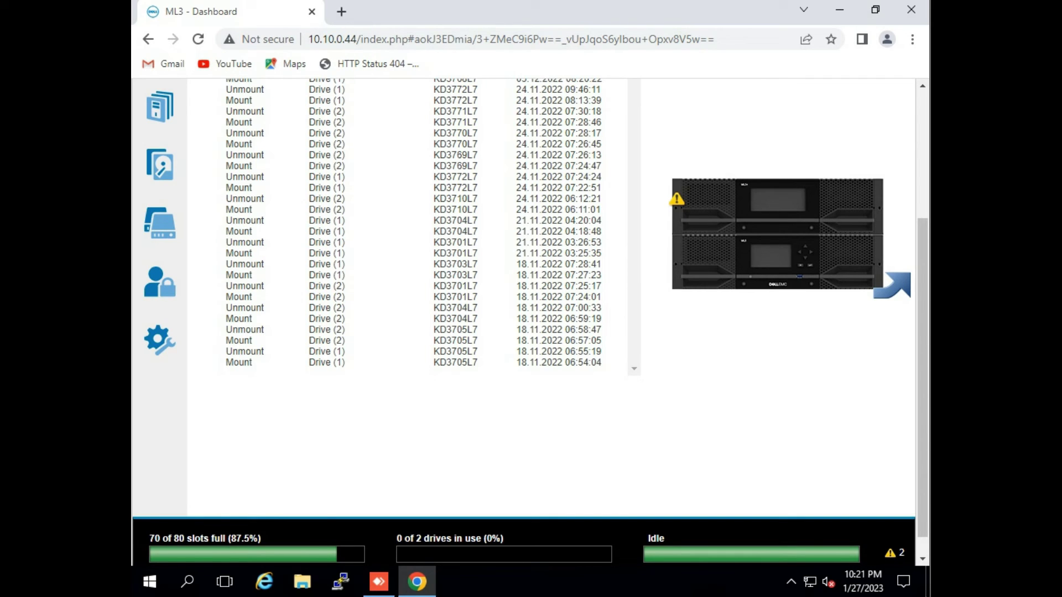
scroll(529, 323, "down", 1)
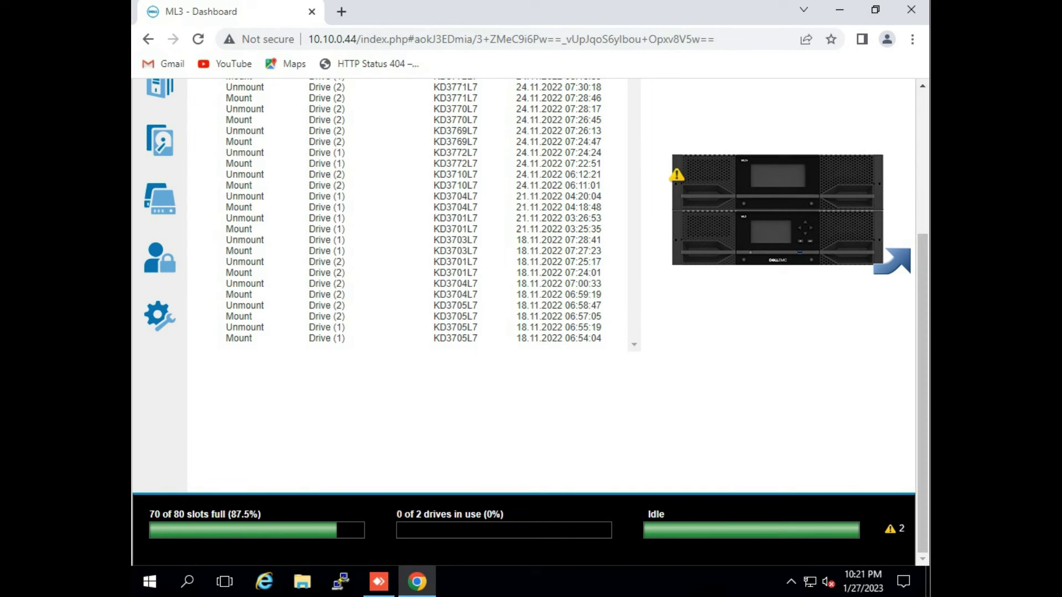
left_click_drag(150, 514, 260, 514)
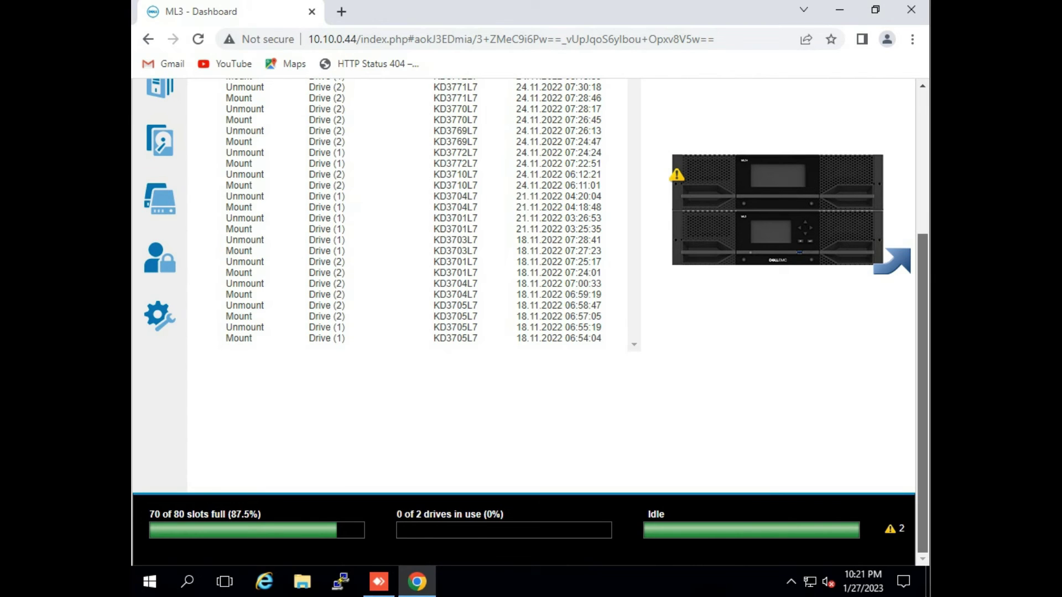
scroll(530, 322, "up", 3)
scroll(530, 322, "up", 1)
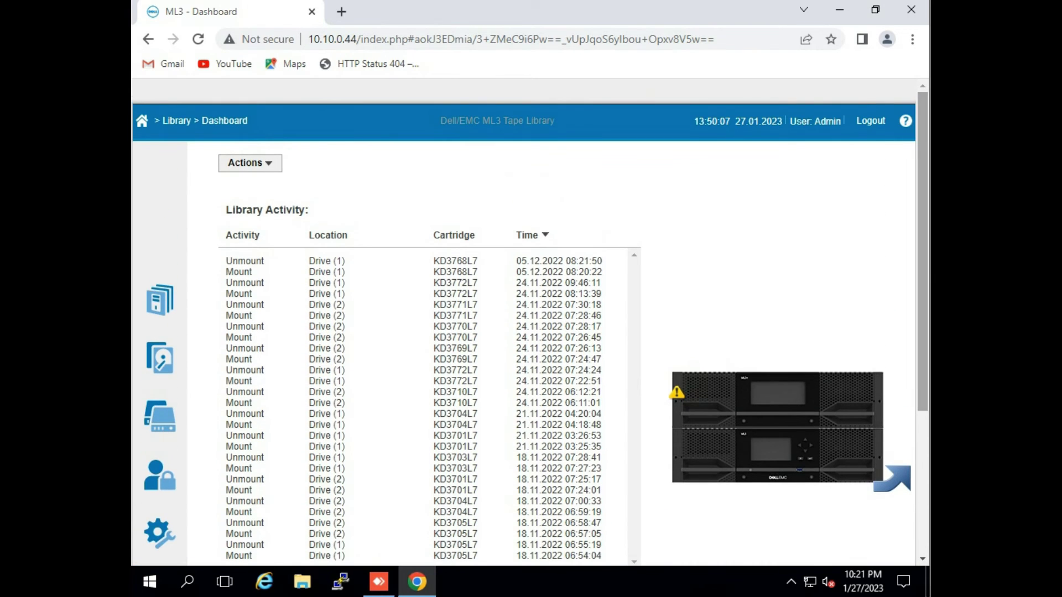
mouse_move(160, 300)
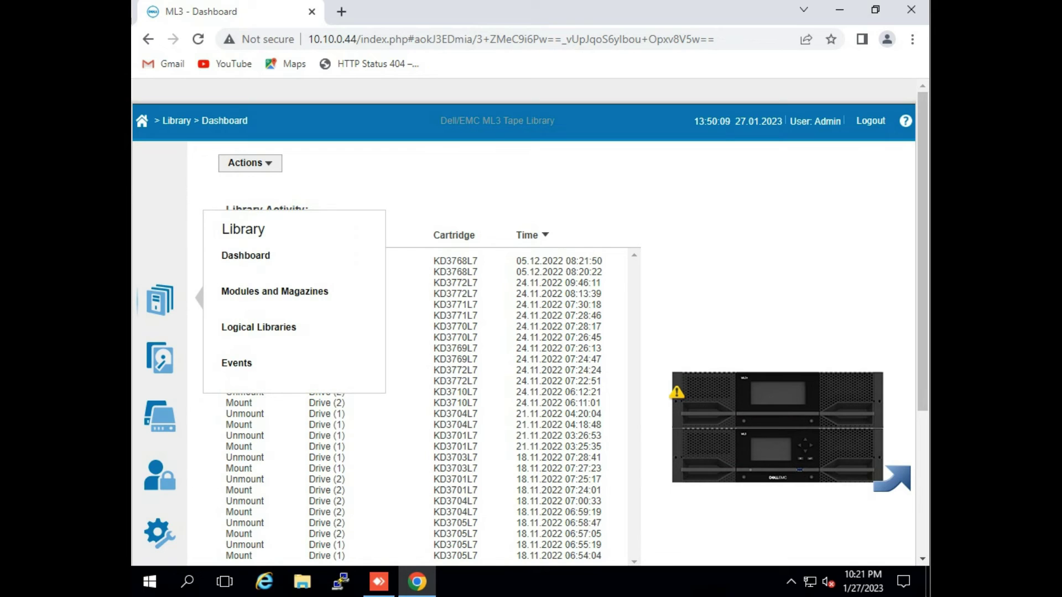
Visit Dashboard and Modules and Magazines, select the WWide Node value, then open Events.
left_click(246, 255)
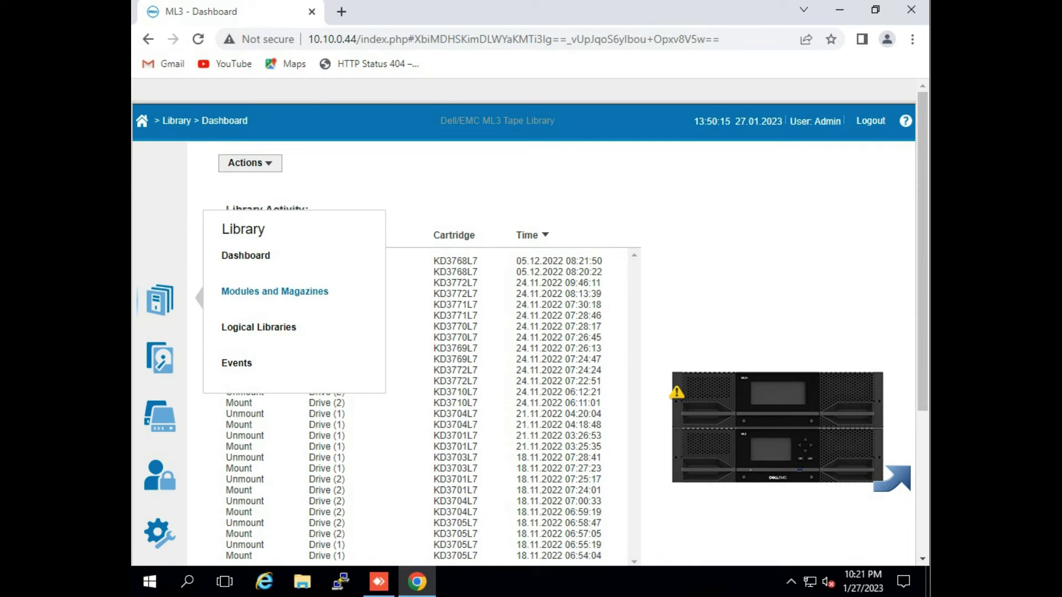
left_click(274, 290)
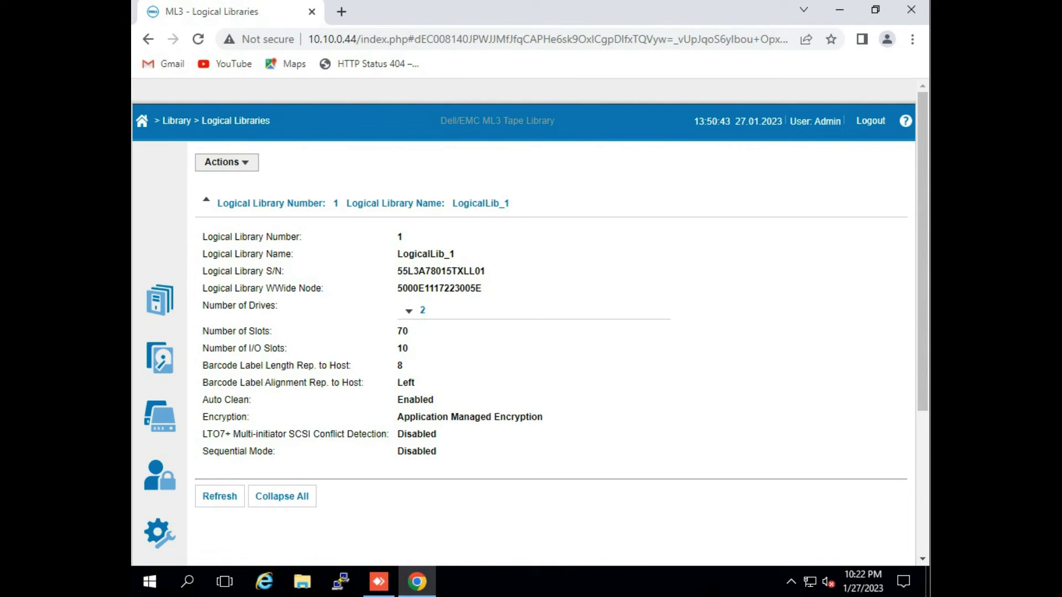
left_click_drag(483, 288, 397, 288)
mouse_move(160, 299)
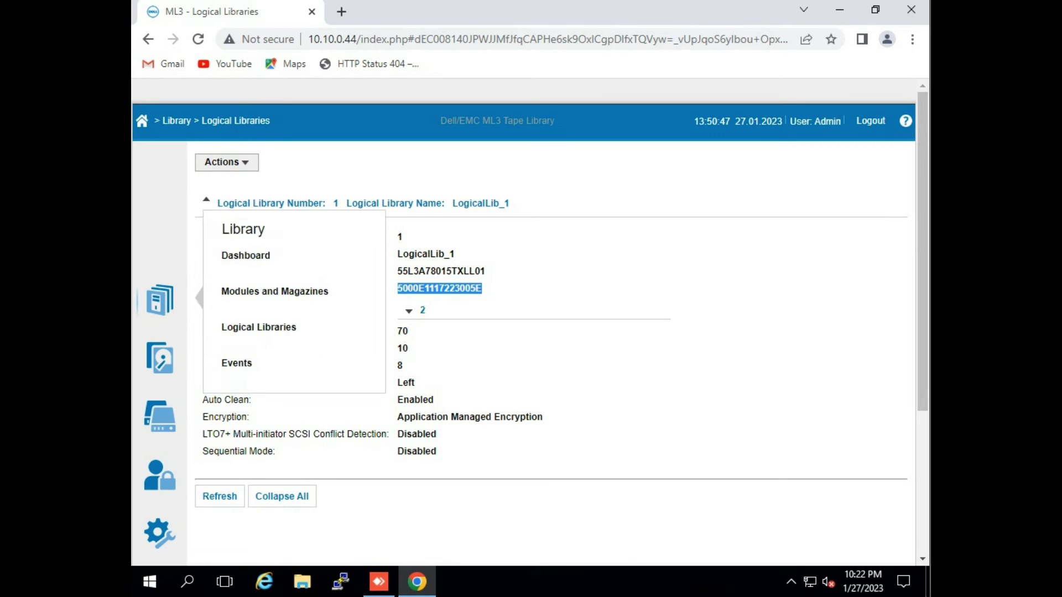
left_click(237, 363)
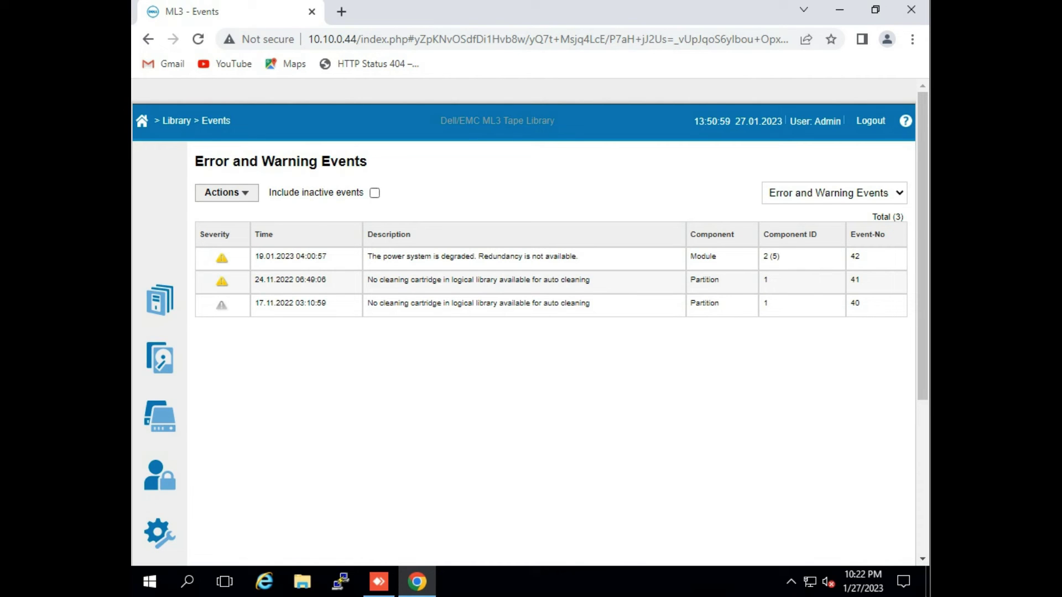
Include inactive events and choose Show All to list all 297 events.
left_click(375, 193)
left_click(833, 192)
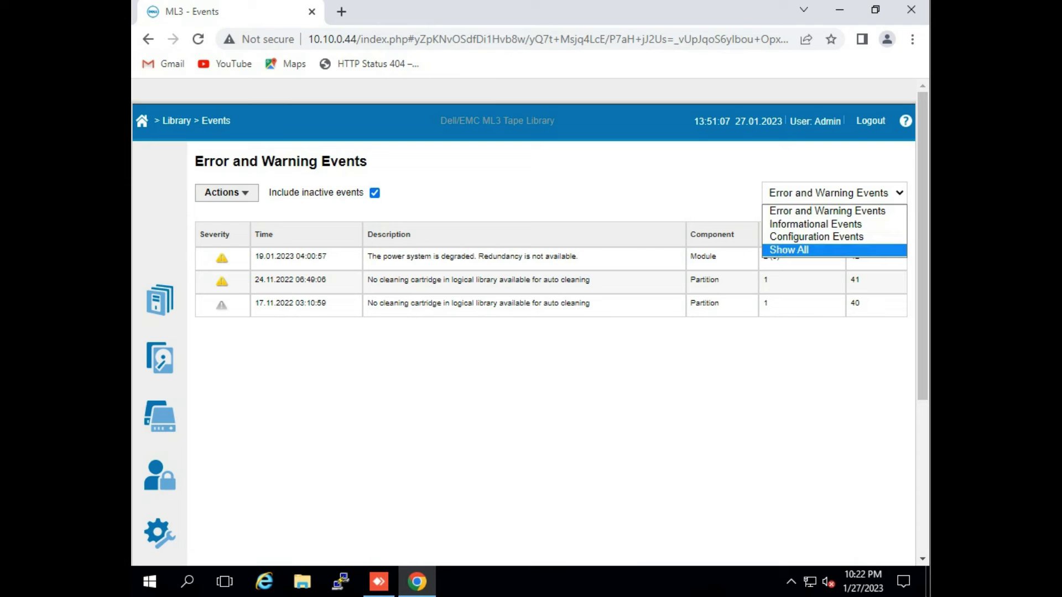
key("Return")
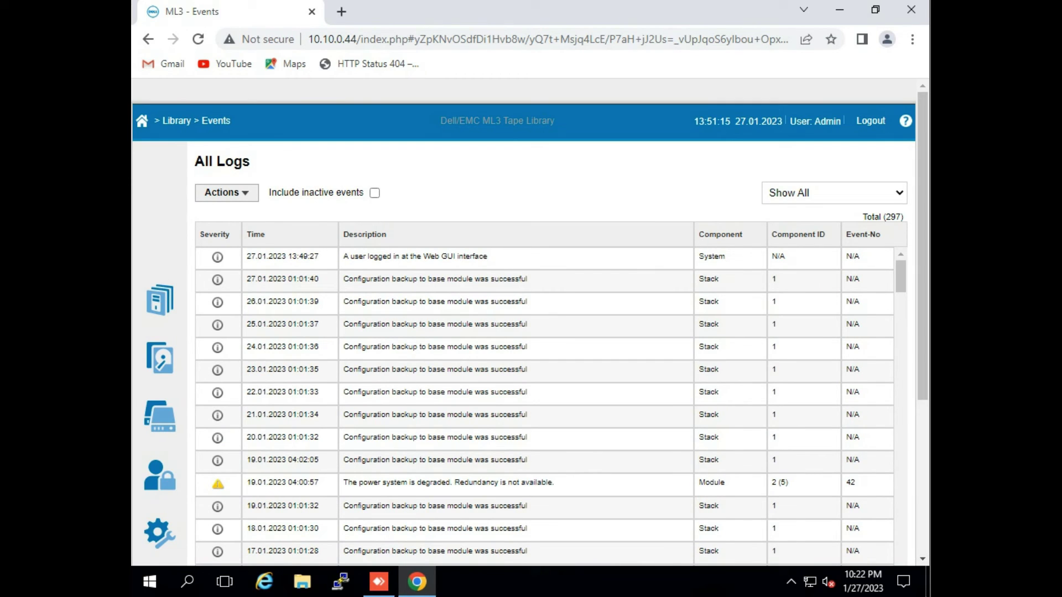
Open Drives and Ports, showing the two IBM LTO 7 HH FC drives.
mouse_move(160, 300)
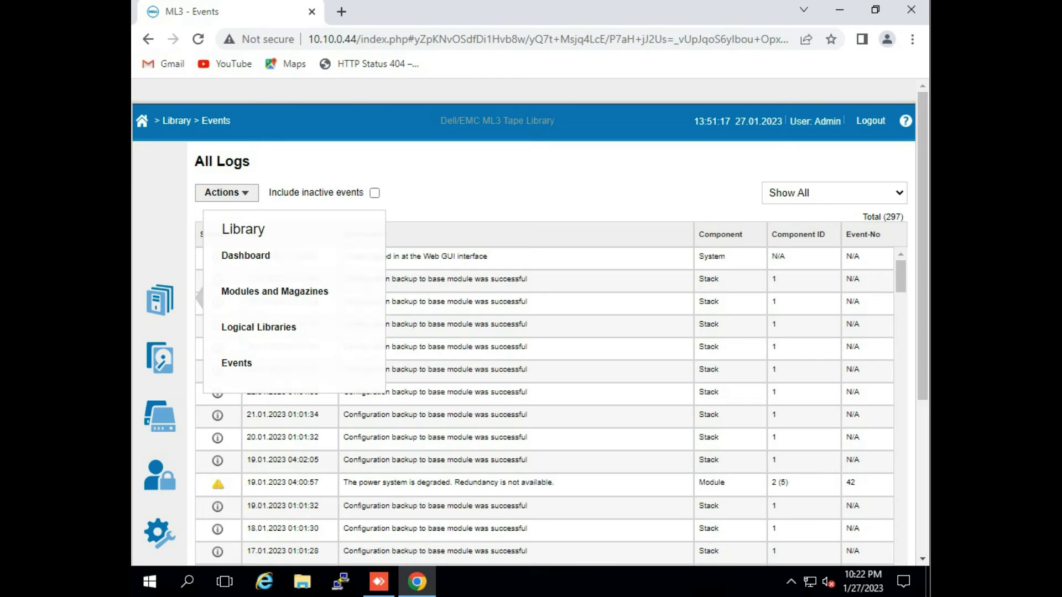
mouse_move(160, 357)
left_click(258, 368)
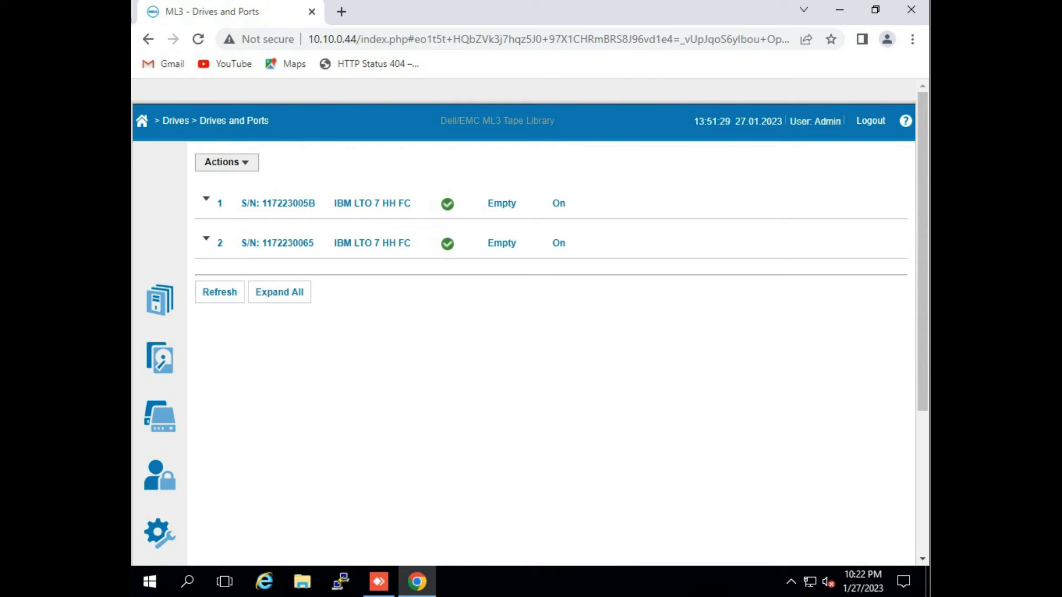
Open Cartridges and Slots and scroll through the slot barcodes, generations and logical libraries.
mouse_move(160, 416)
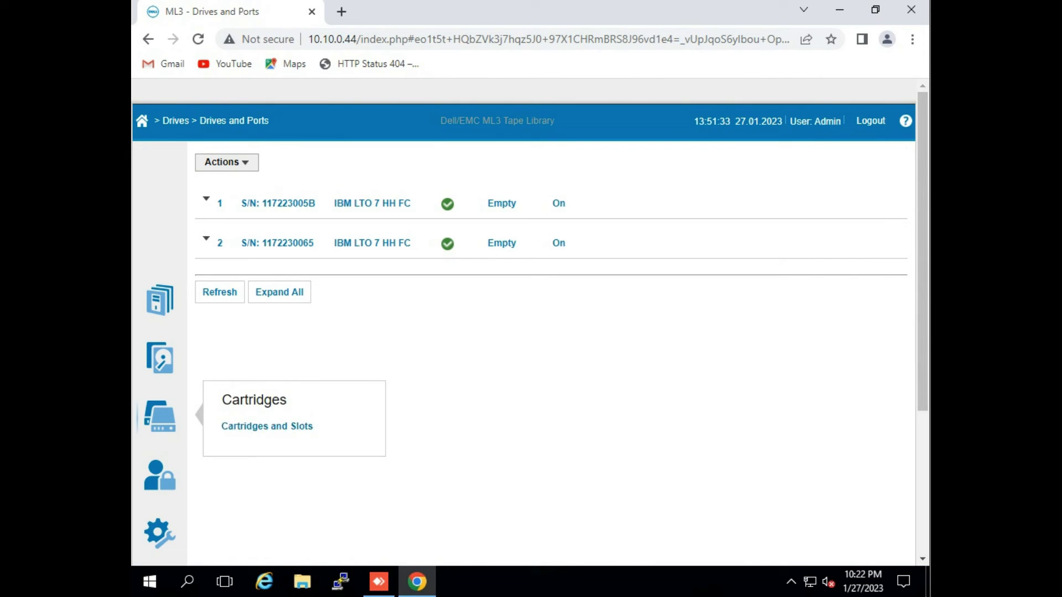
left_click(267, 425)
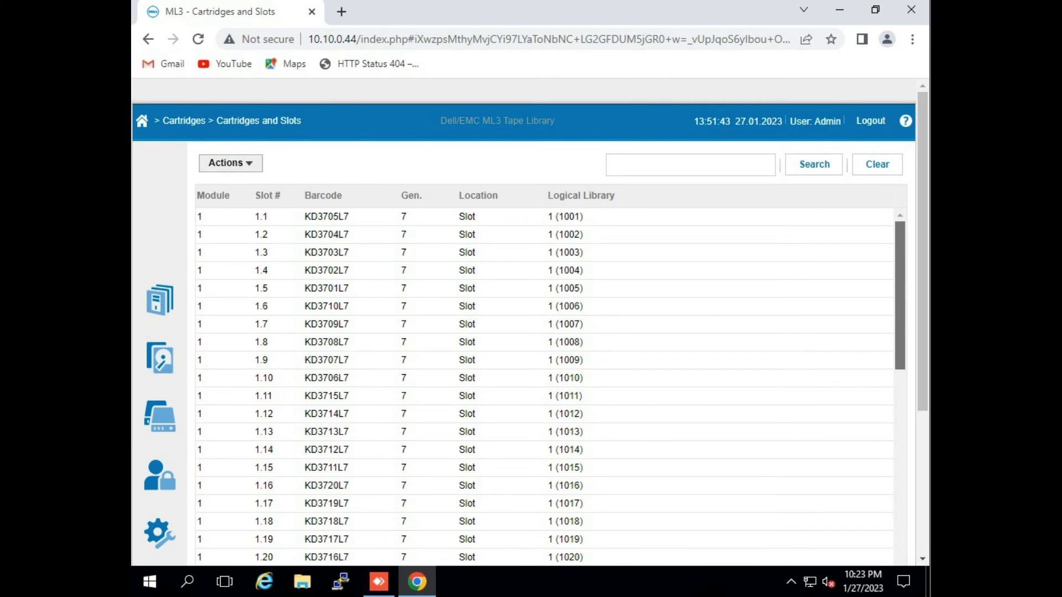
scroll(899, 342, "down", 6)
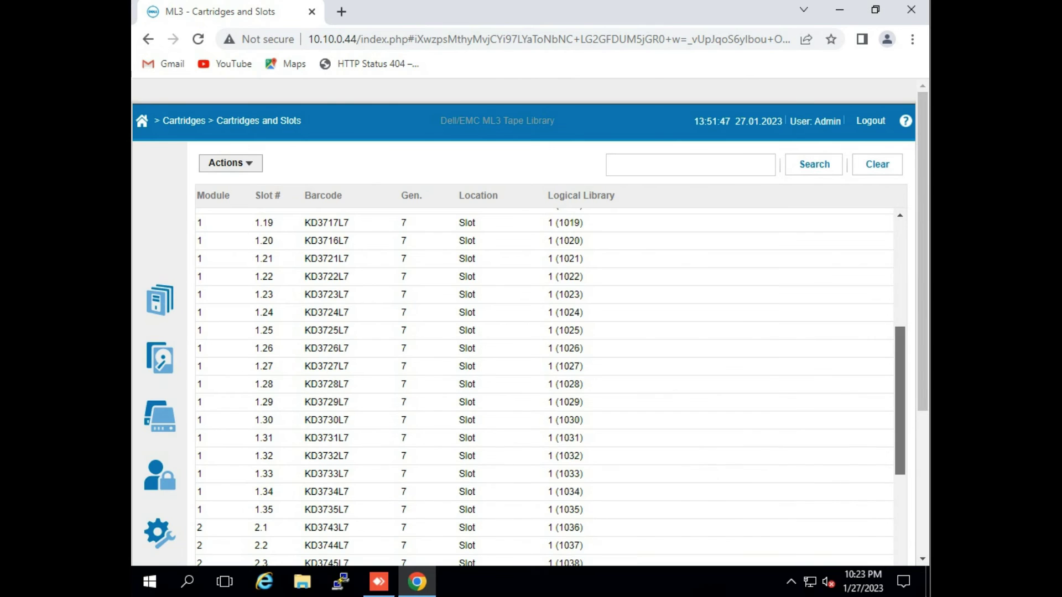
scroll(900, 398, "down", 2)
scroll(899, 431, "down", 4)
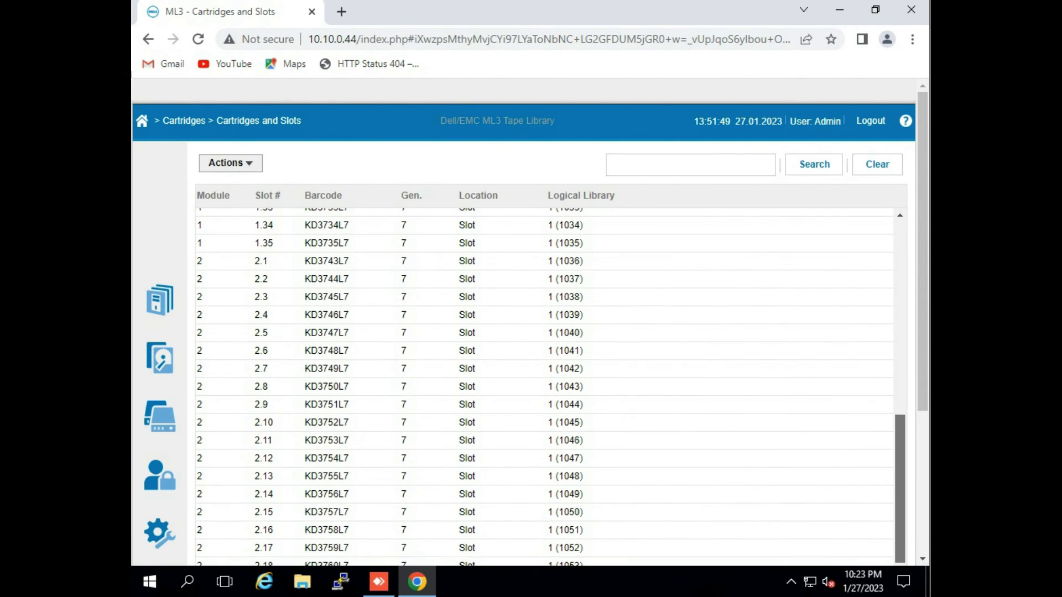
left_click(160, 475)
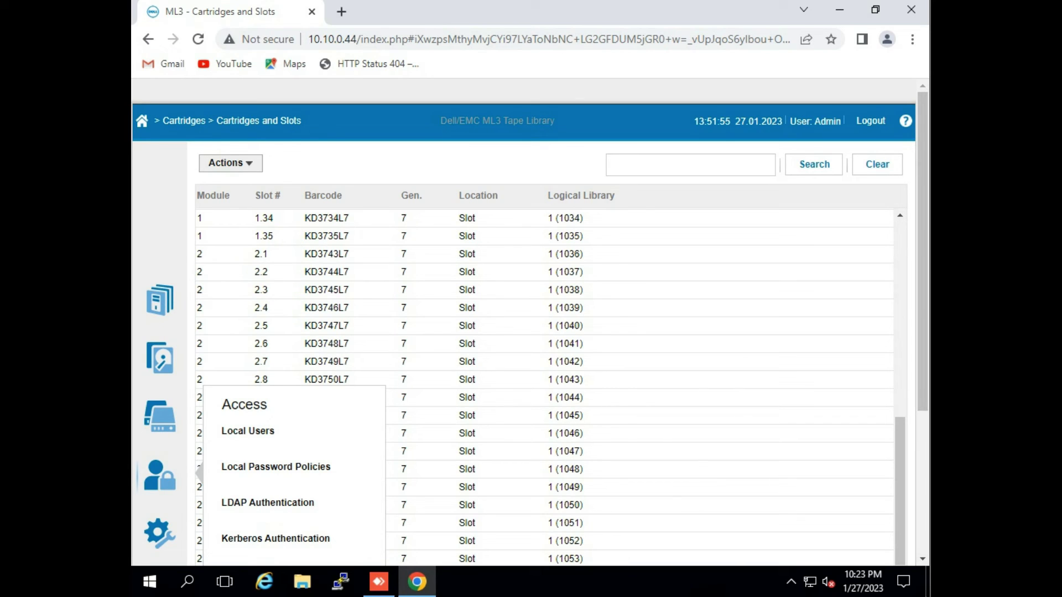
View Local Users, browse the roles to Monitor without adding a user, then open Local Password Policies.
left_click(248, 431)
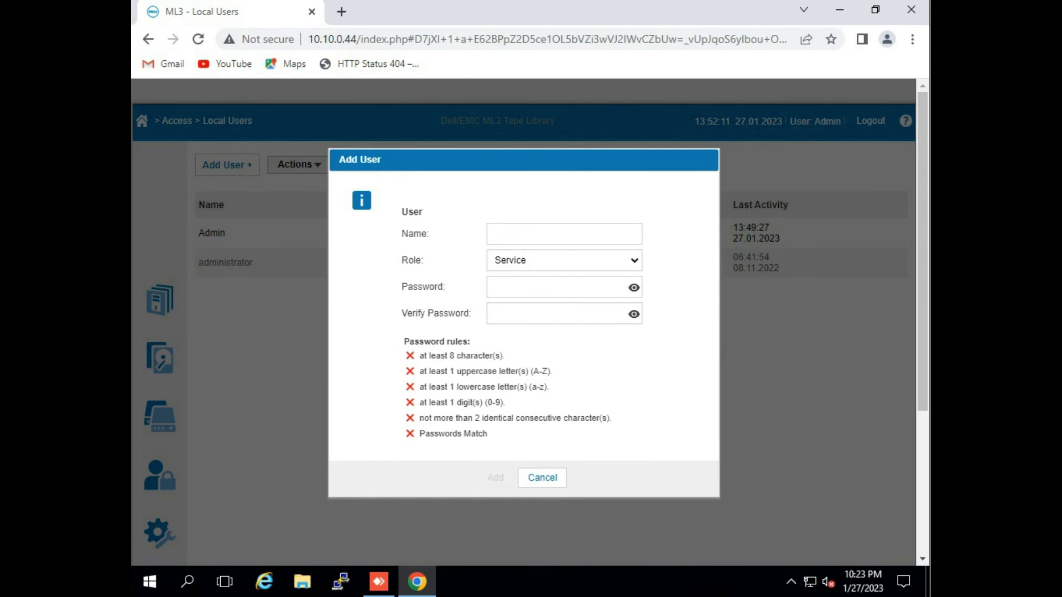
key("alt+Down")
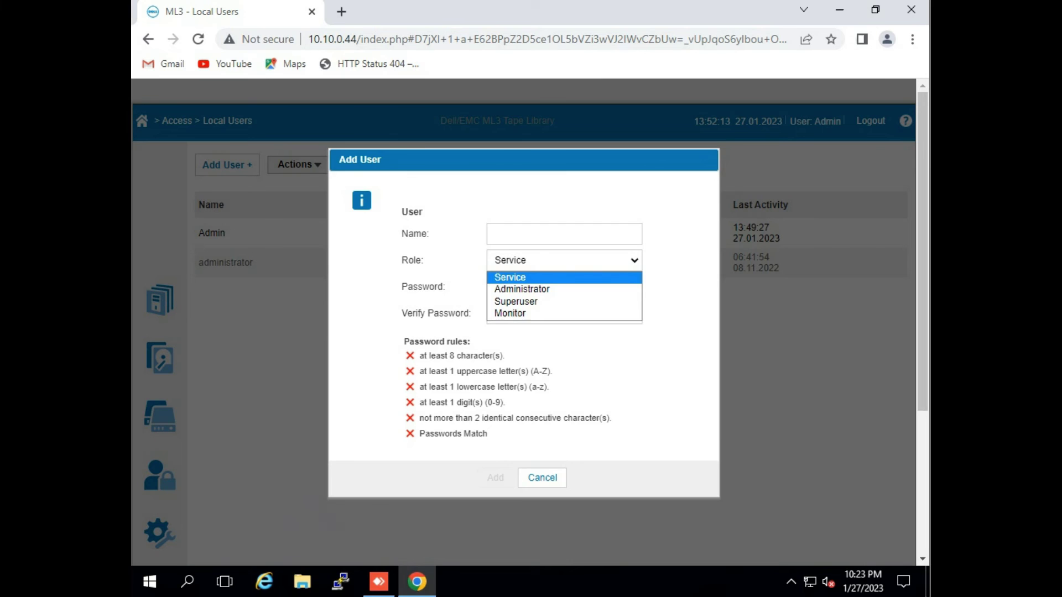
key("Down")
key("Down")
key("Down")
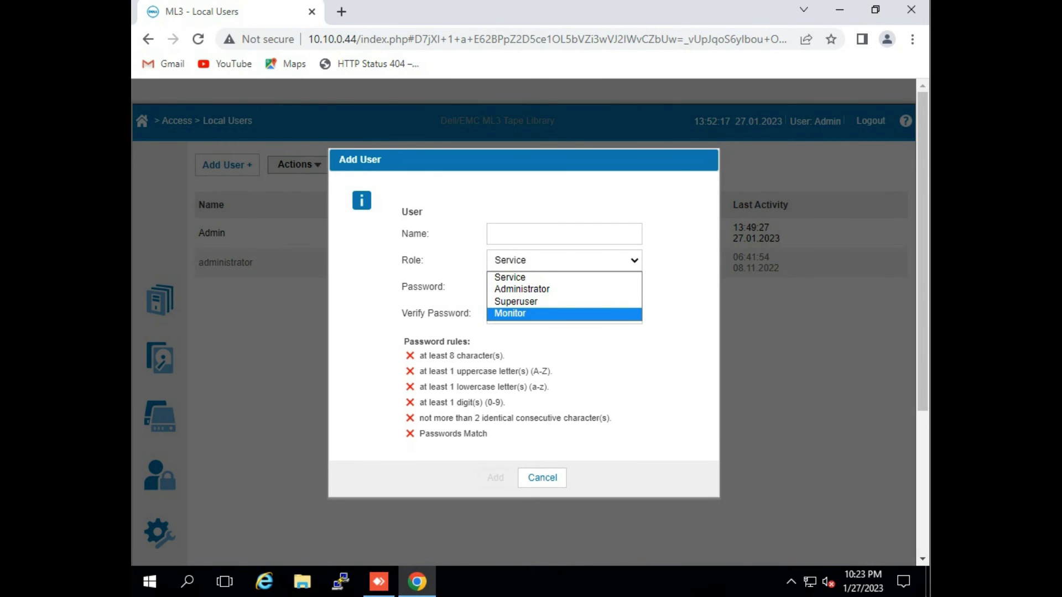
key("Escape")
key("Escape")
left_click(159, 476)
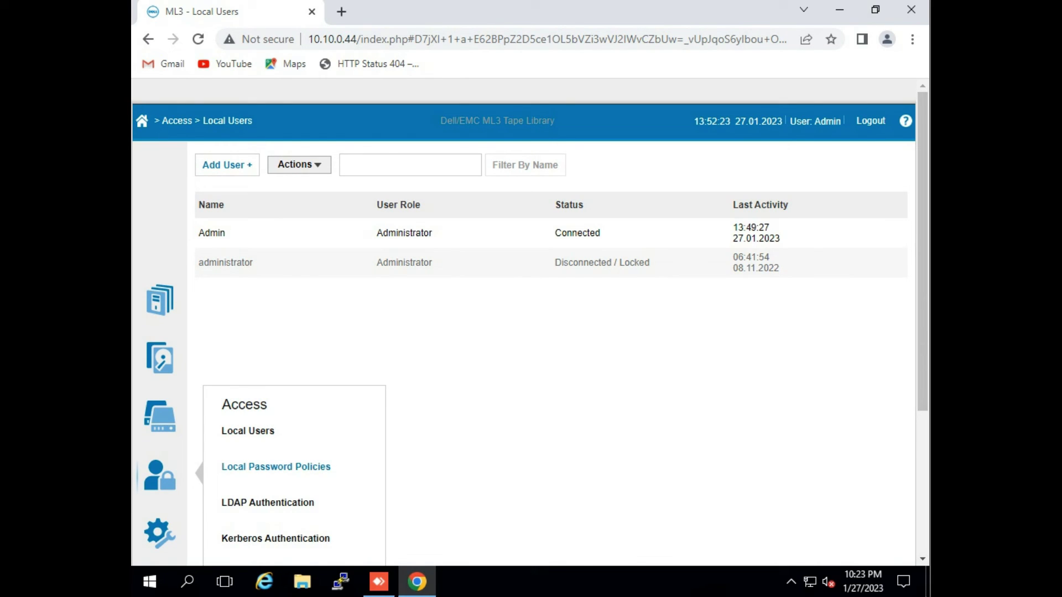
left_click(275, 466)
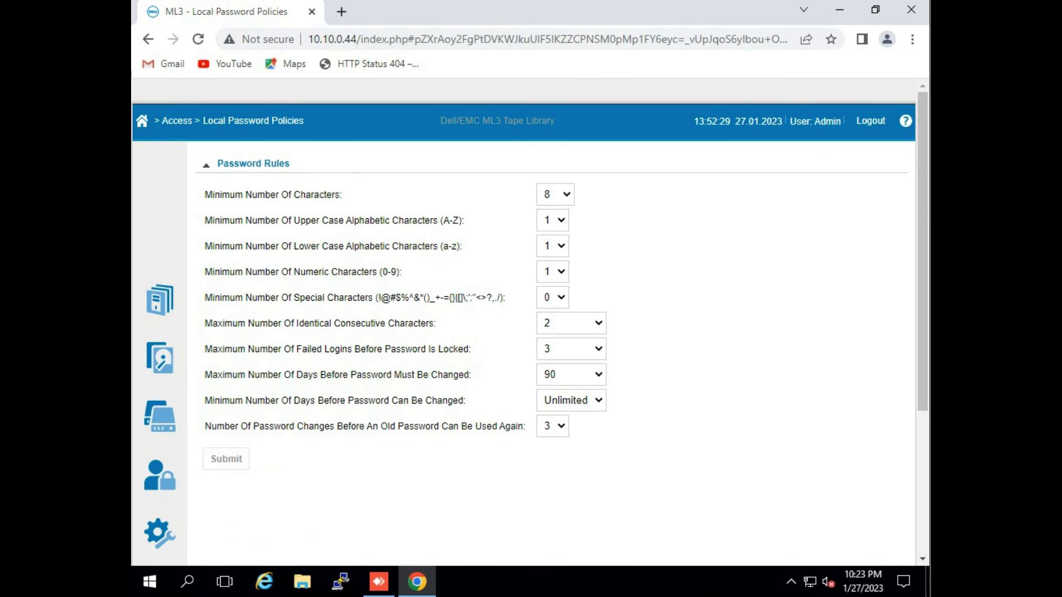
Open LDAP Authentication, confirming no LDAP servers or users are configured.
mouse_move(159, 474)
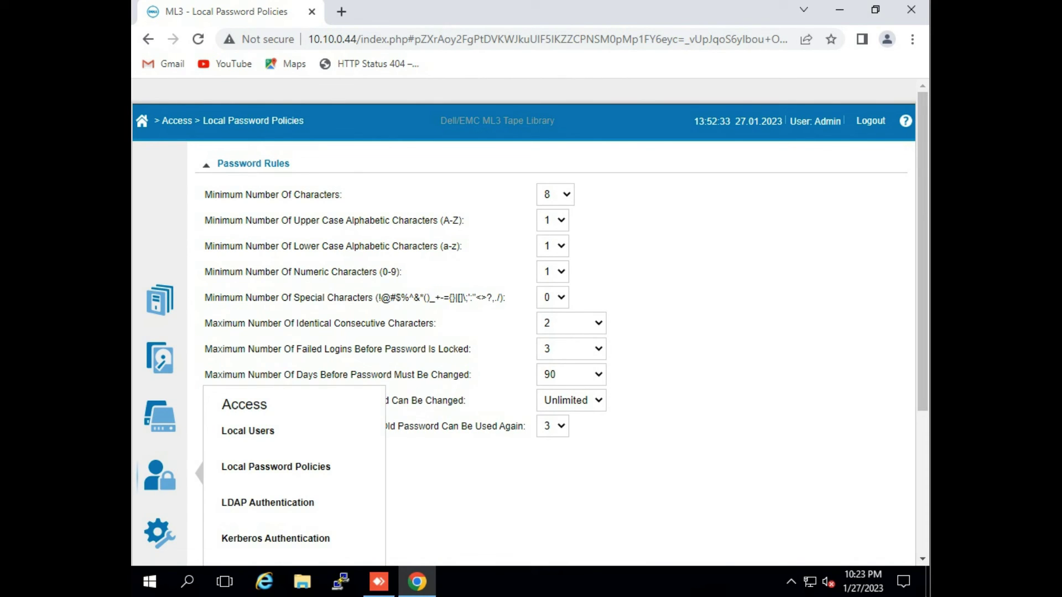
left_click(268, 502)
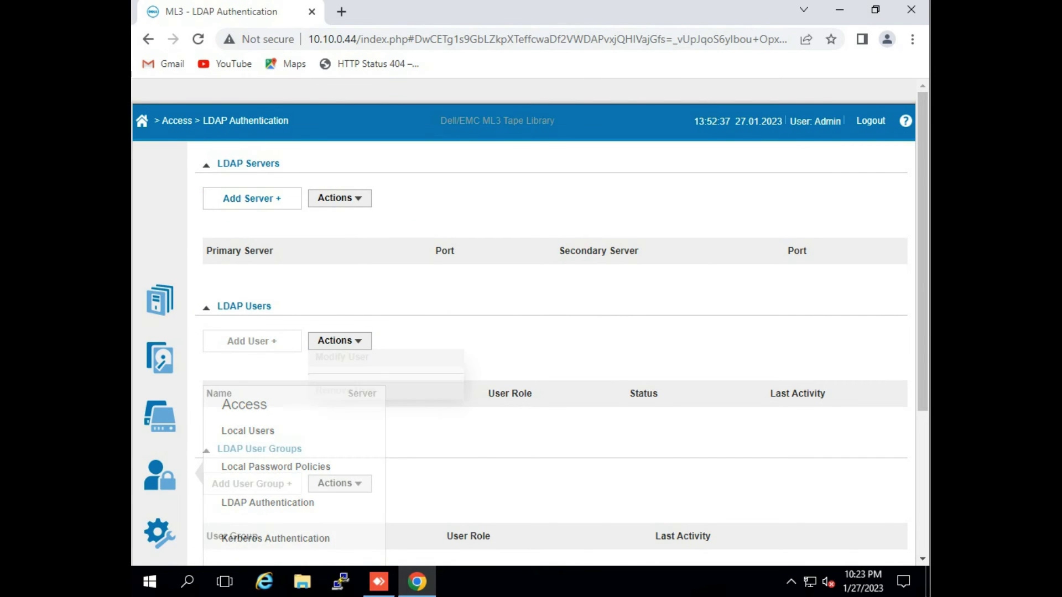
mouse_move(159, 532)
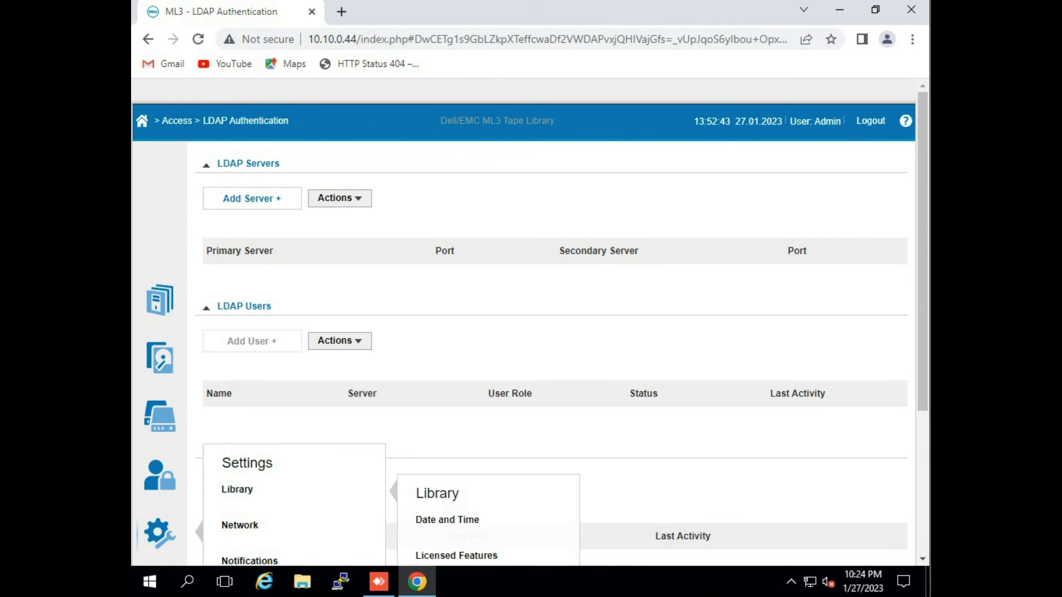
mouse_move(239, 525)
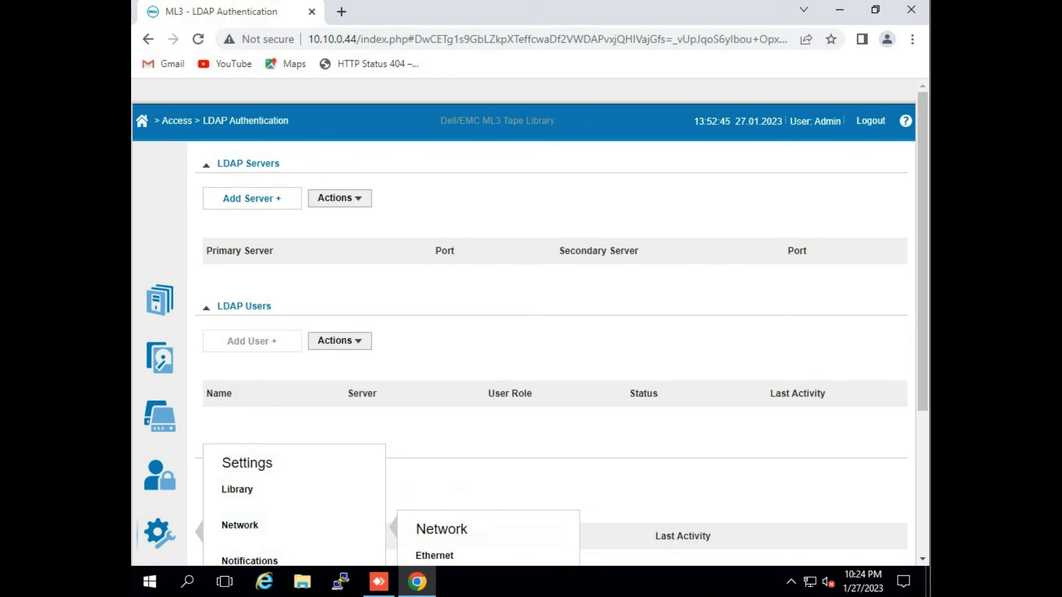
mouse_move(236, 490)
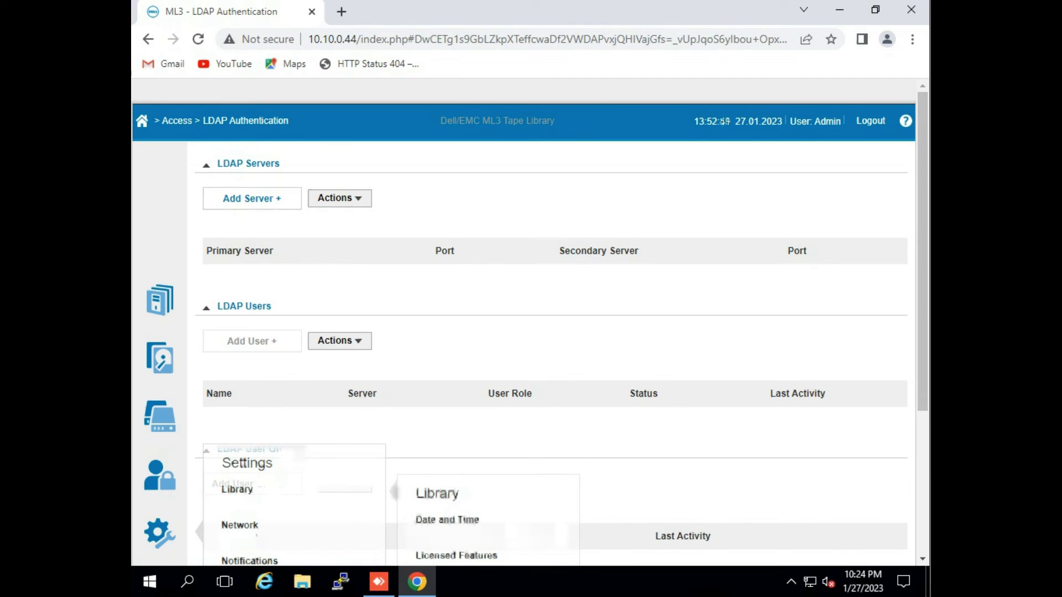
Open Date and Time, then Ethernet settings, and expand the Secondary Network Port details.
left_click(446, 519)
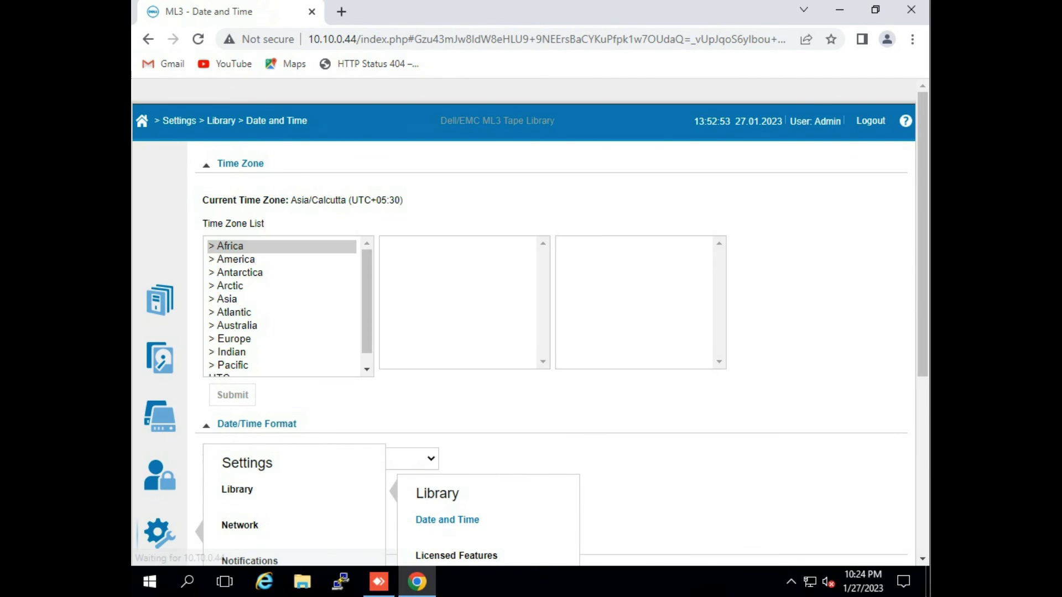
mouse_move(240, 524)
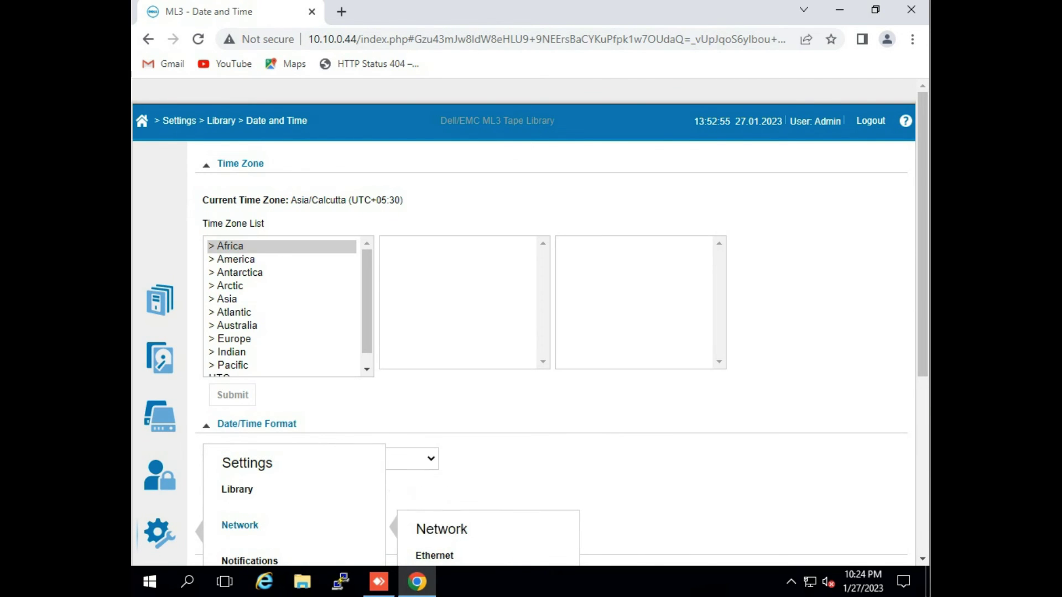
left_click(434, 555)
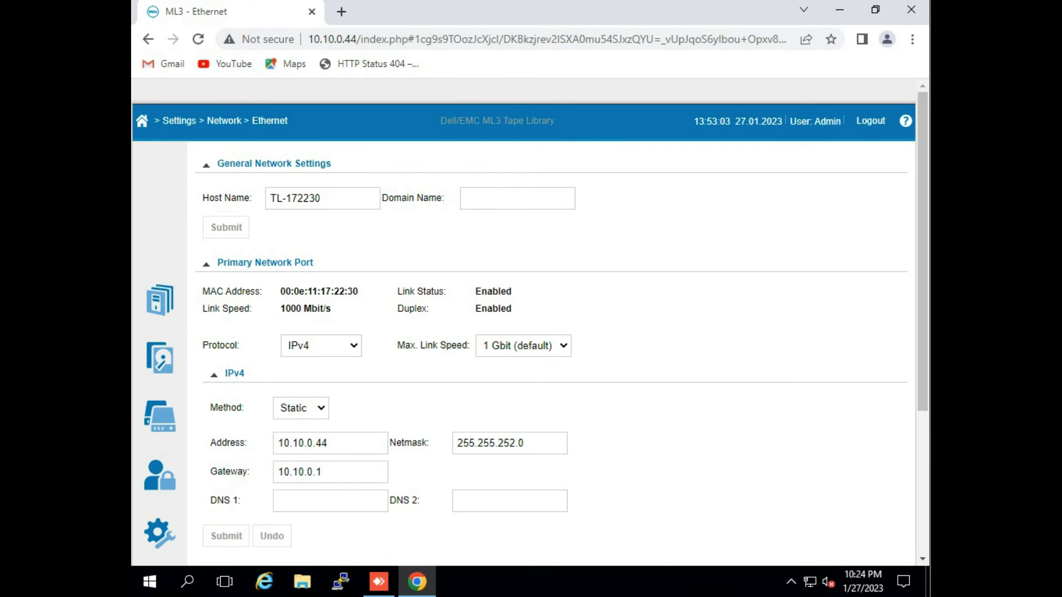
scroll(523, 320, "down", 2)
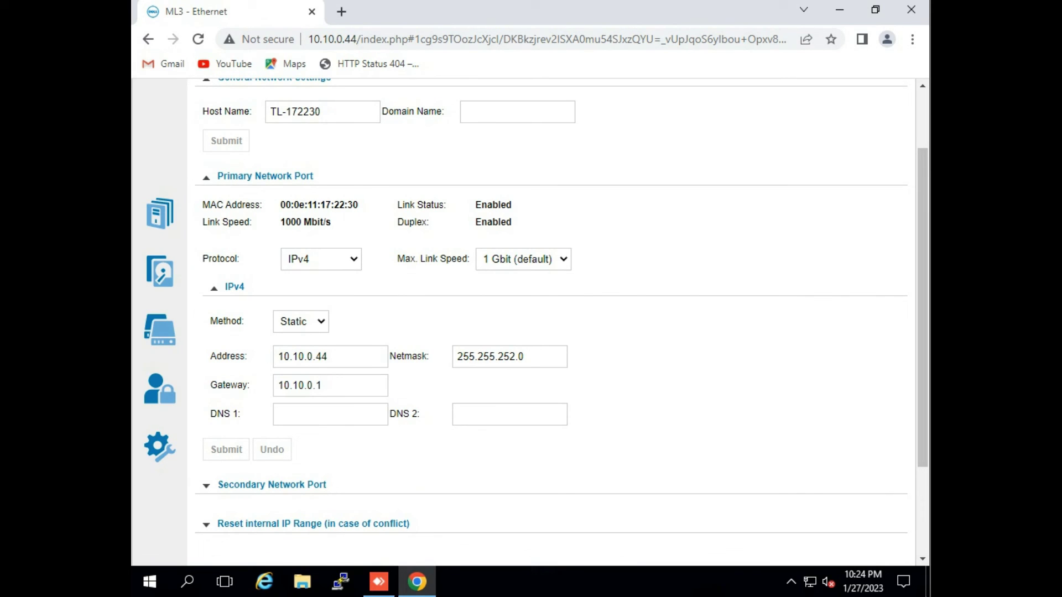
left_click(271, 484)
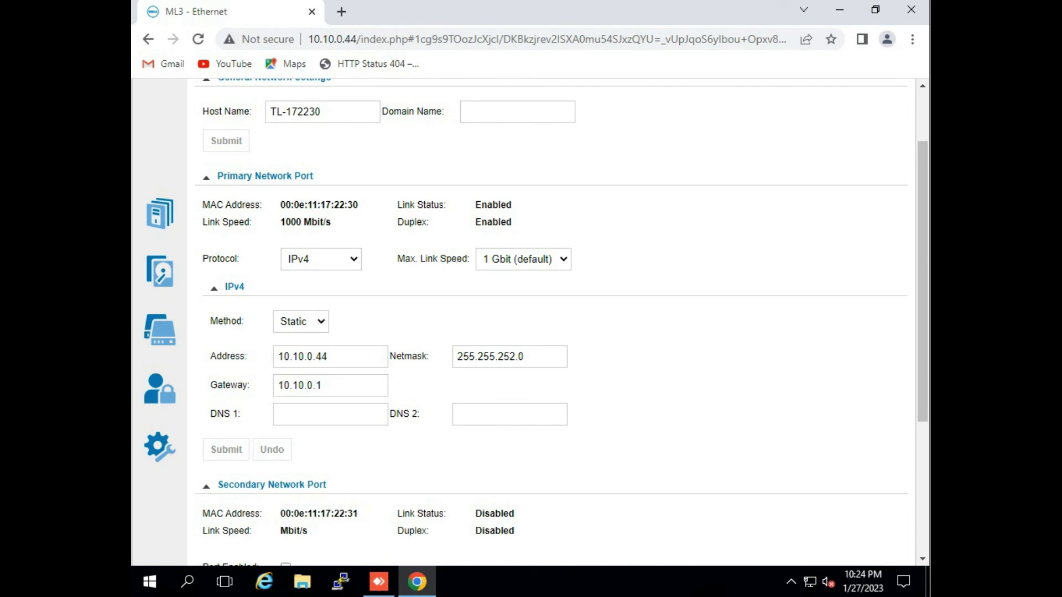
scroll(535, 322, "down", 2)
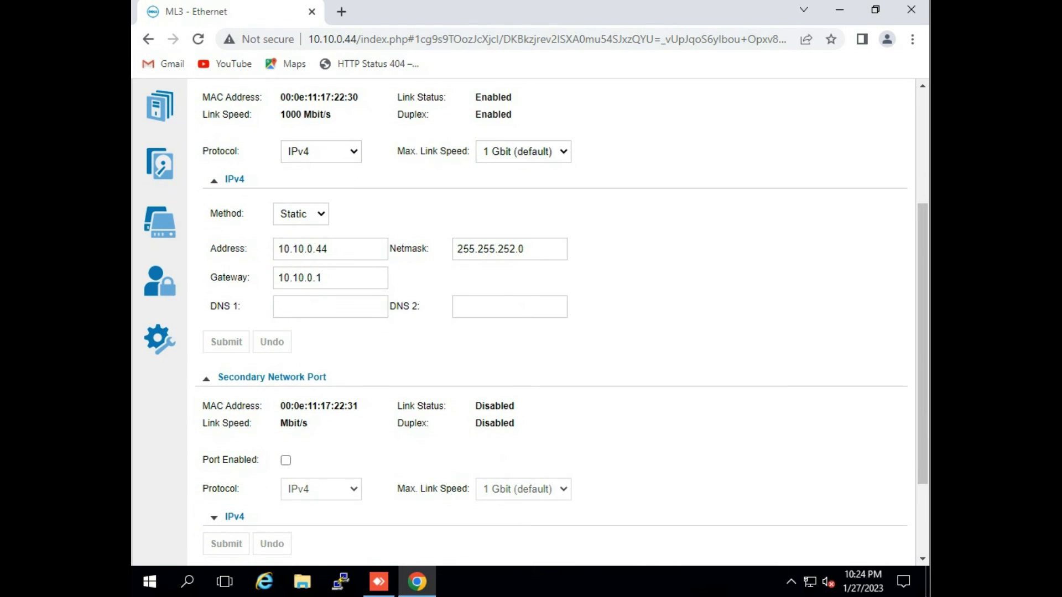
scroll(535, 323, "down", 1)
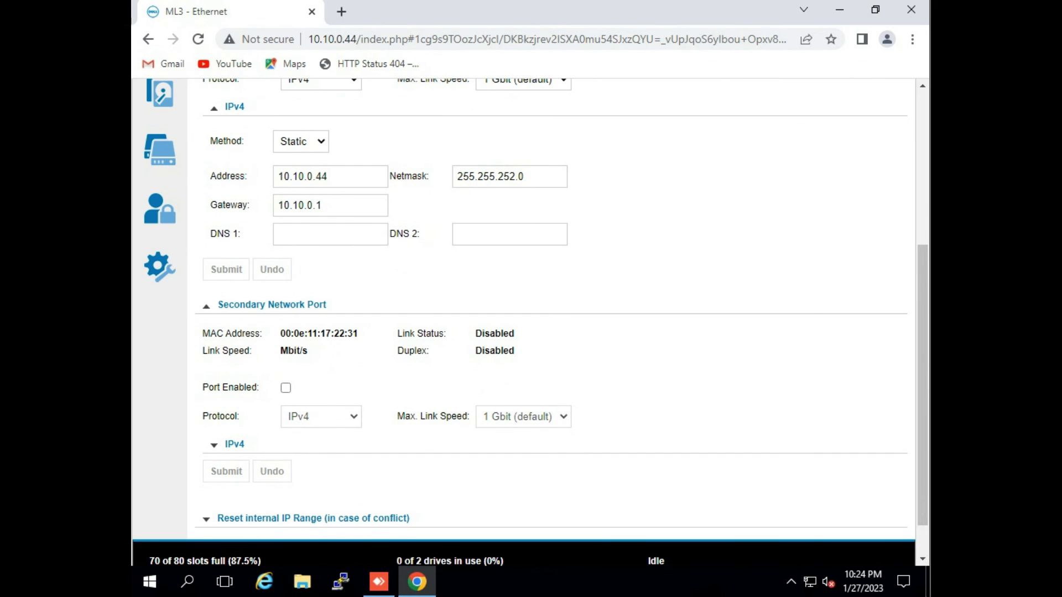
Check the Security > Encryption status page, then return to the library Dashboard.
left_click(160, 266)
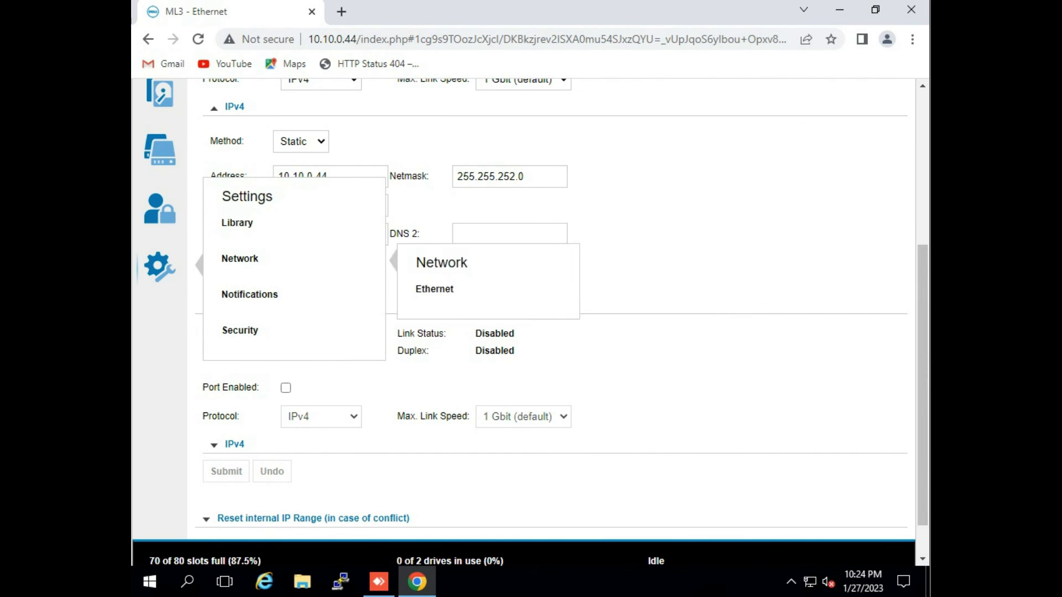
mouse_move(249, 295)
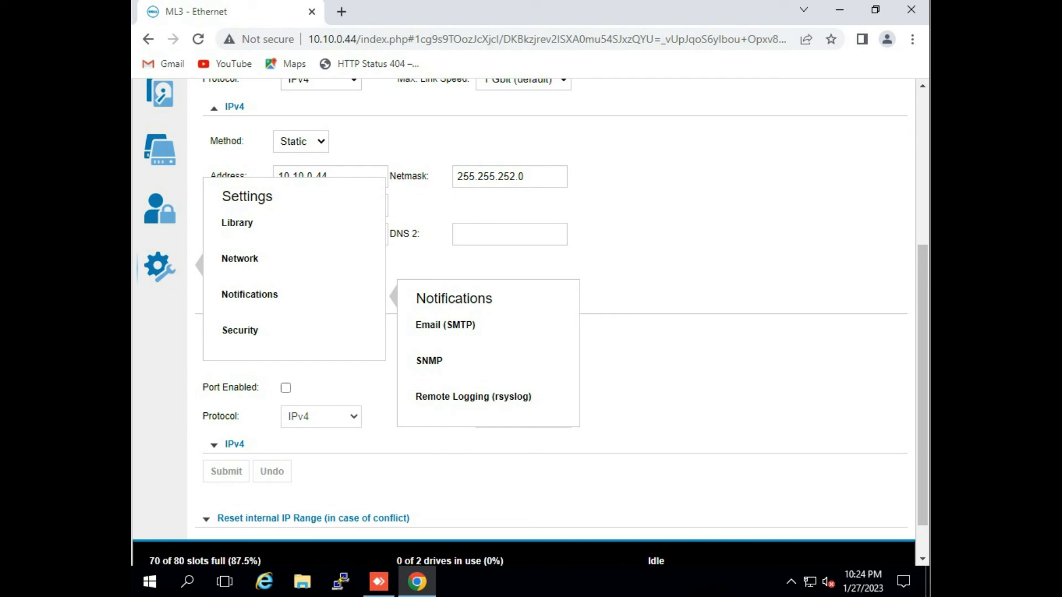
left_click(239, 330)
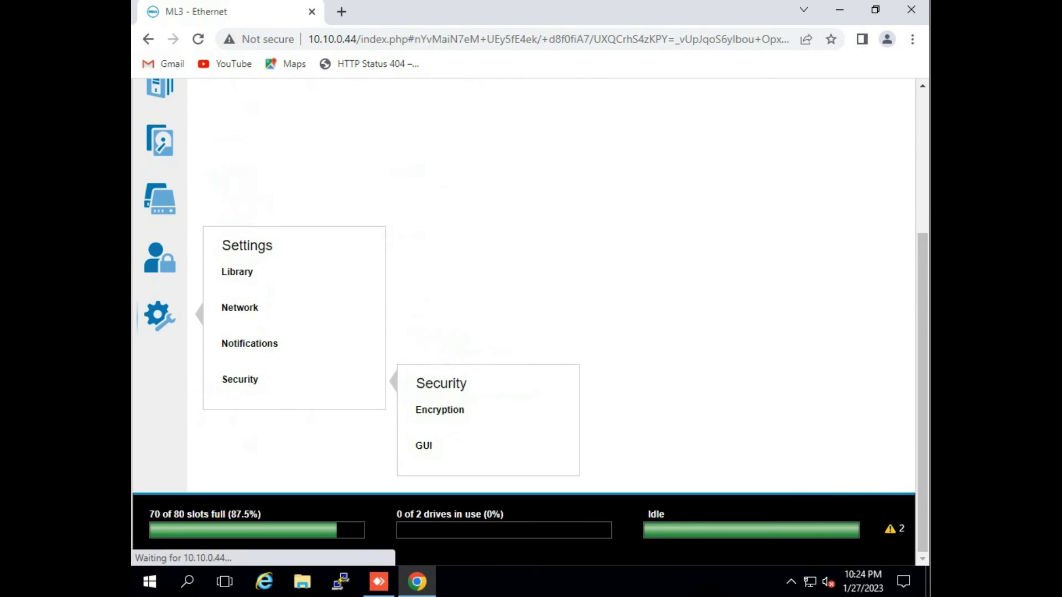
mouse_move(239, 379)
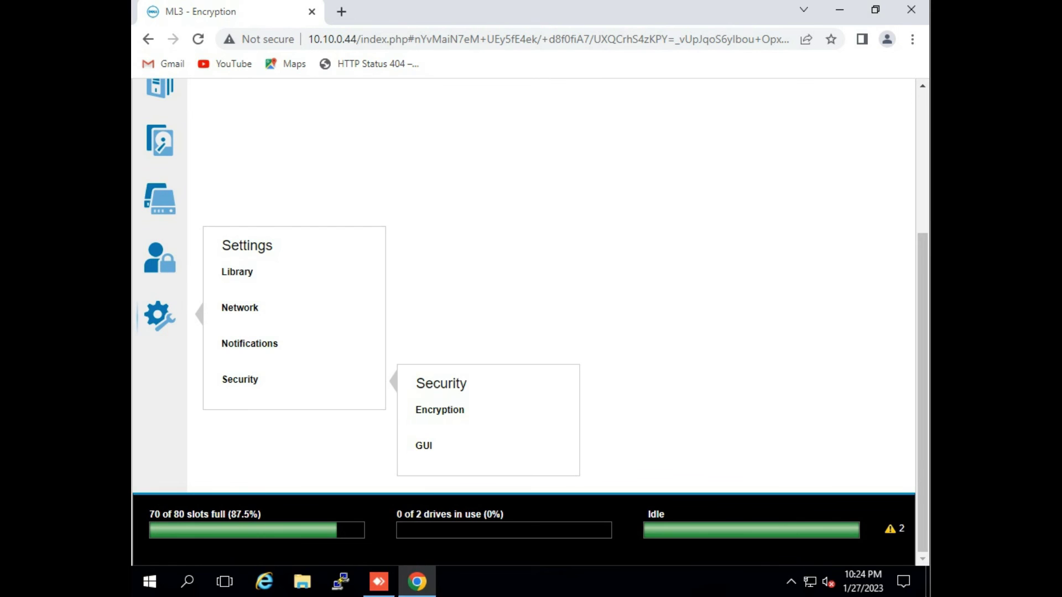
left_click(440, 410)
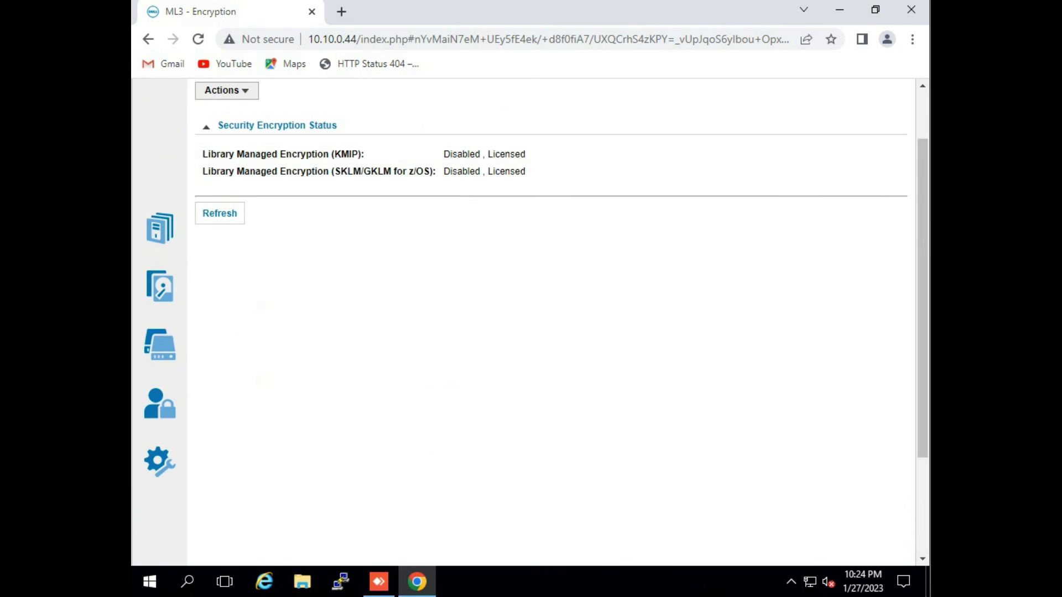
scroll(524, 321, "up", 2)
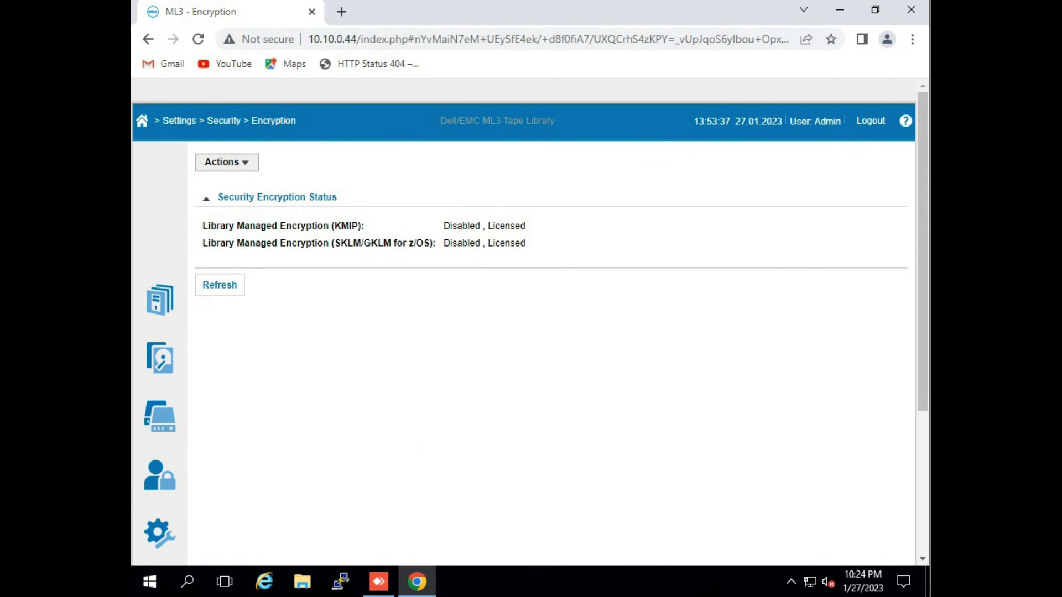
mouse_move(160, 300)
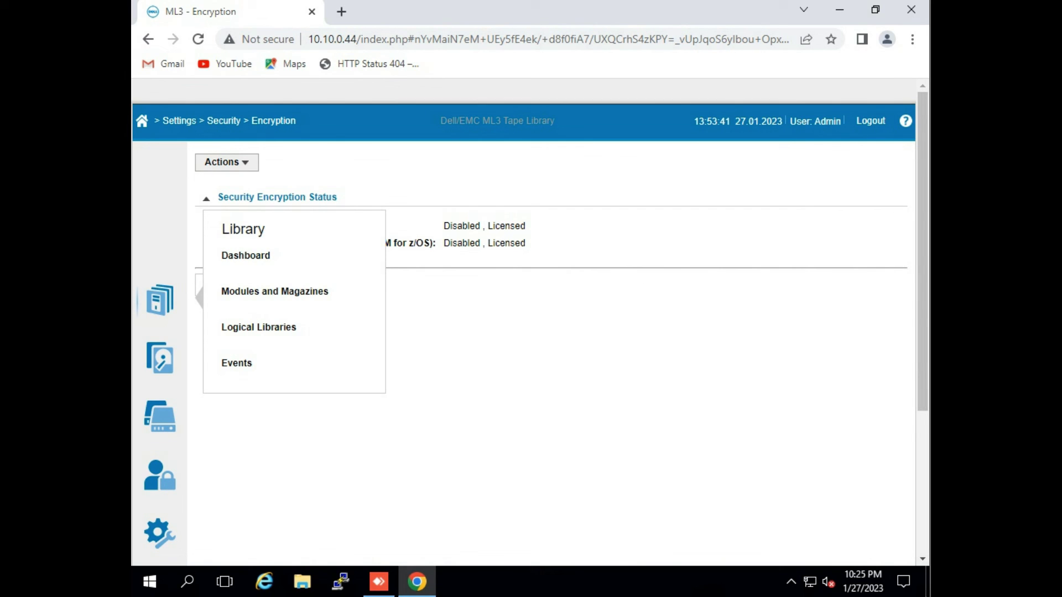
left_click(245, 255)
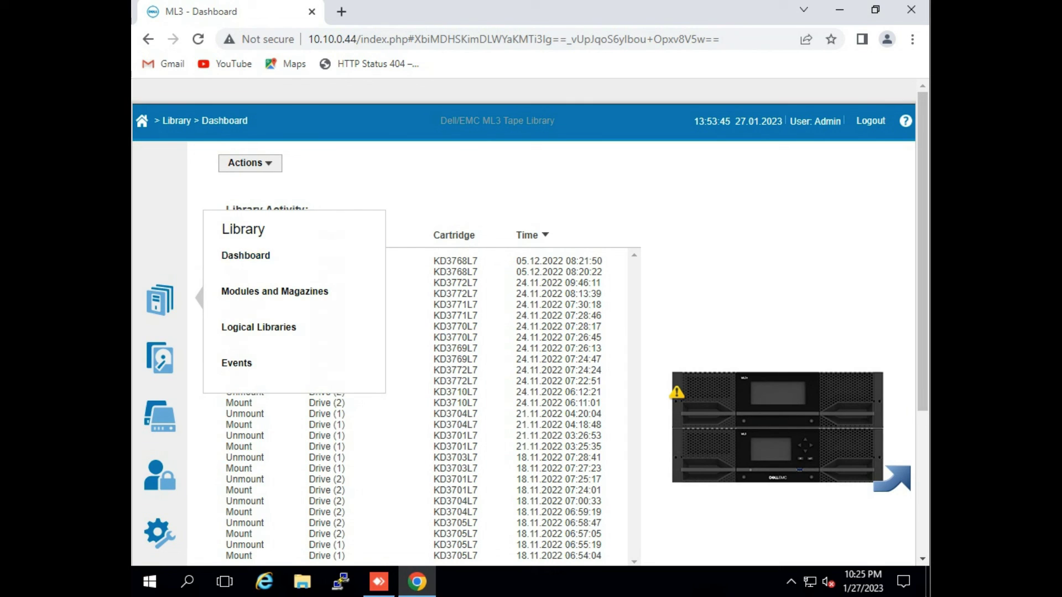
Start an Inventory Library rescan from Actions and decline it at the confirmation.
left_click(250, 162)
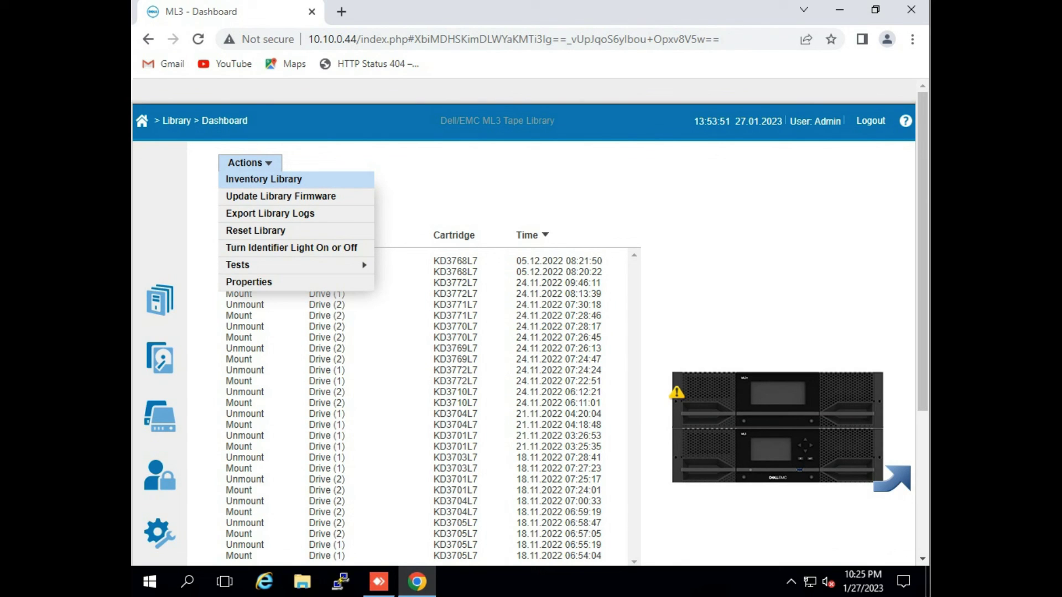
left_click(263, 178)
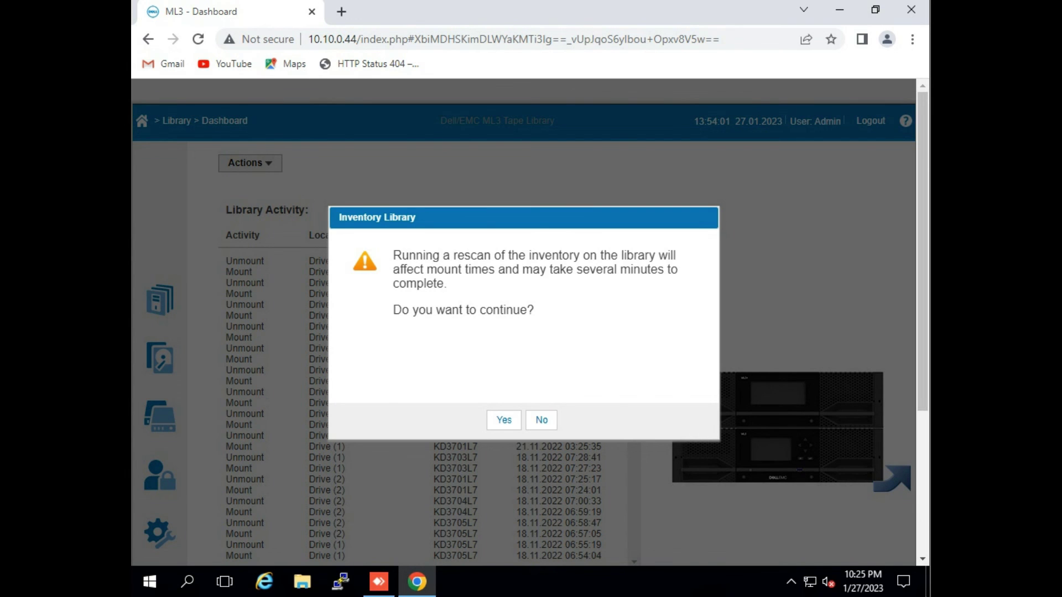
key("Return")
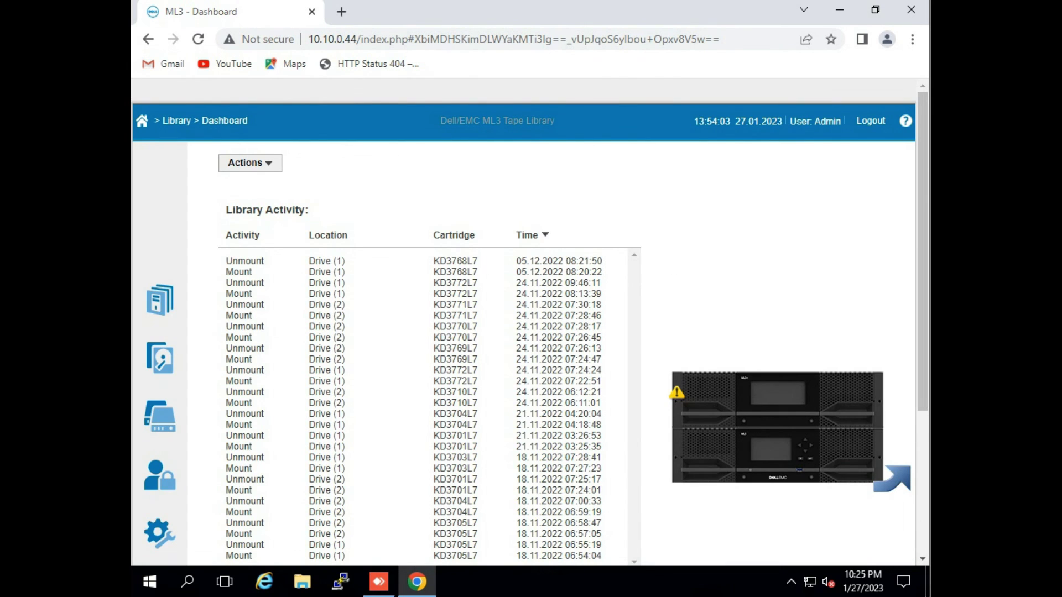
Check installed firmware 1.5.0.2-B00 in Update Library Firmware and cancel without uploading a file.
left_click(250, 163)
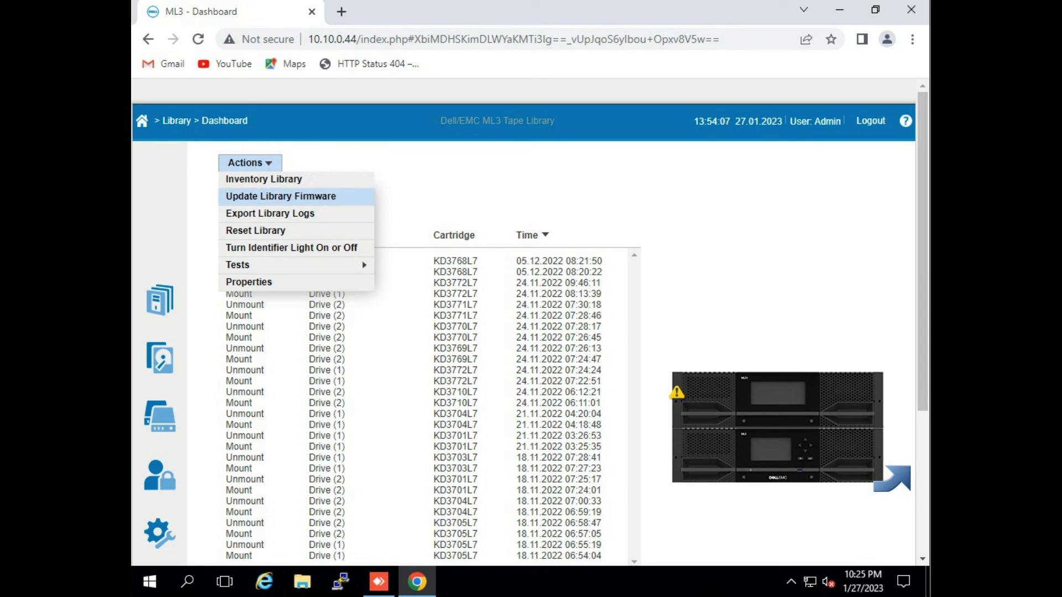
left_click(281, 196)
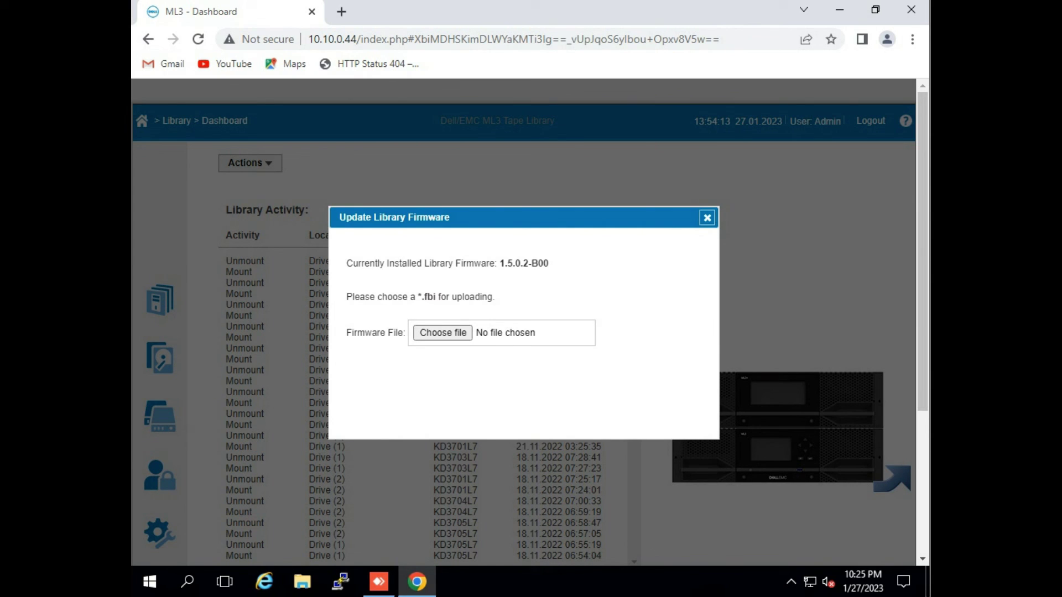
left_click_drag(549, 263, 504, 264)
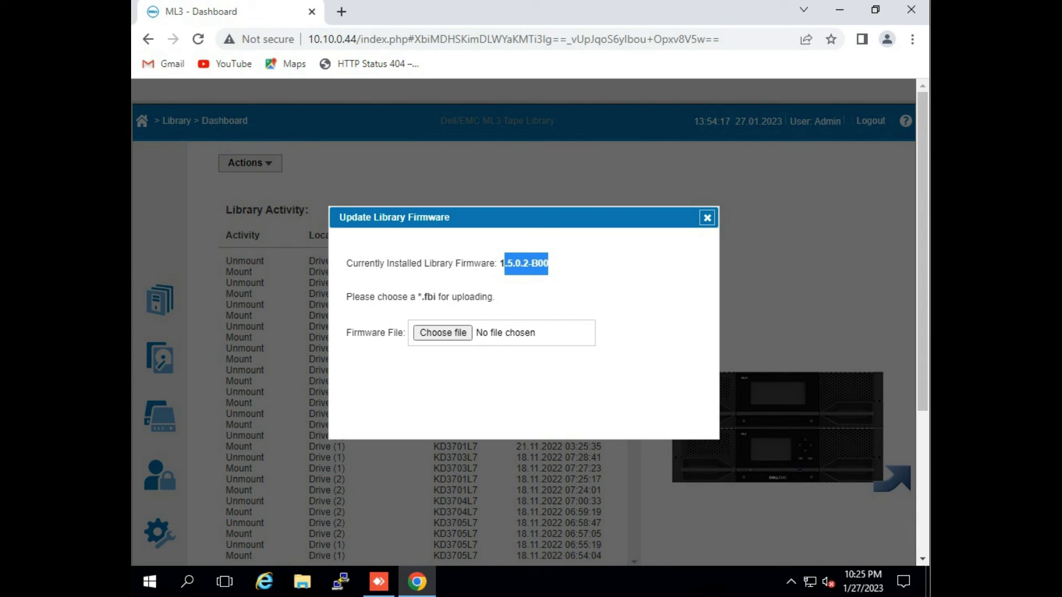
left_click(443, 332)
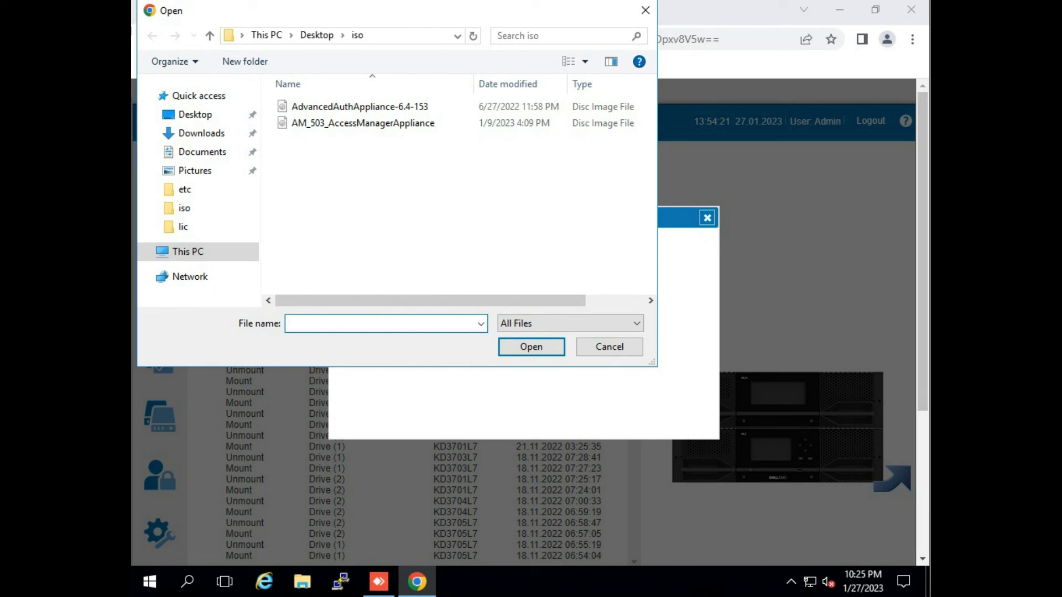
key("Escape")
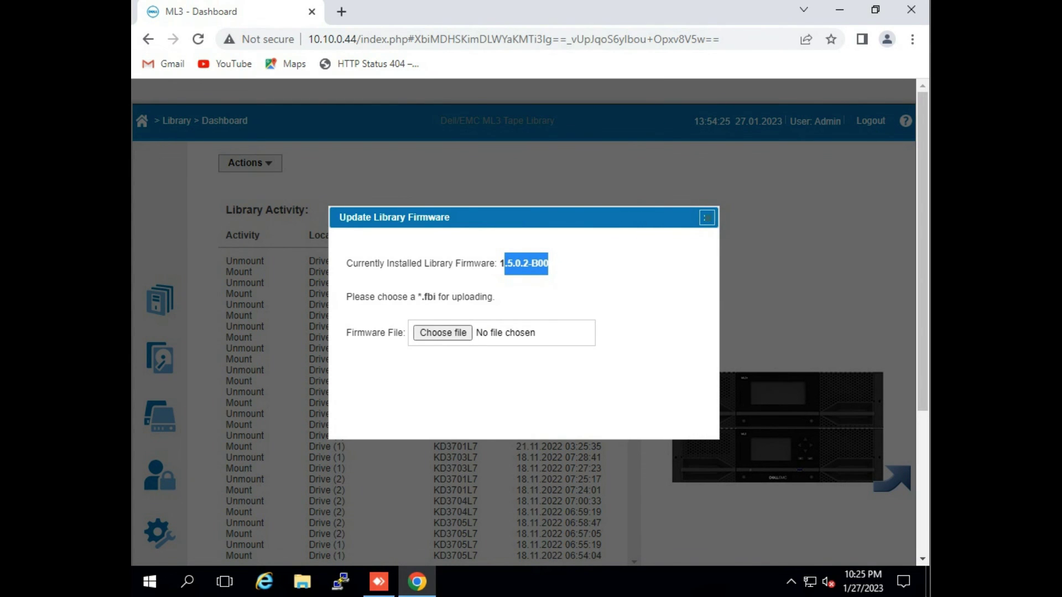
key("Escape")
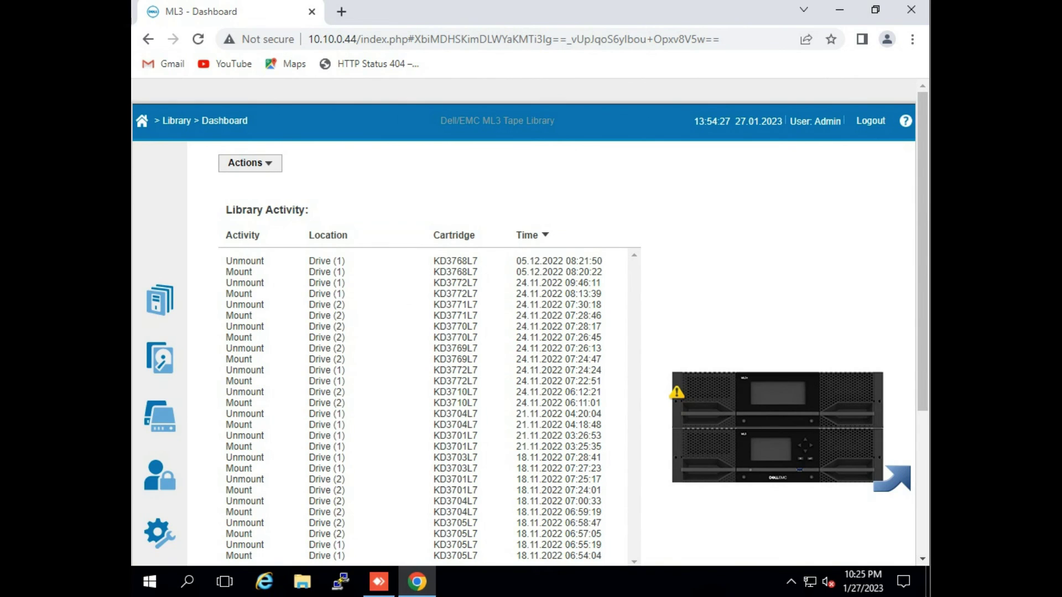
left_click(250, 163)
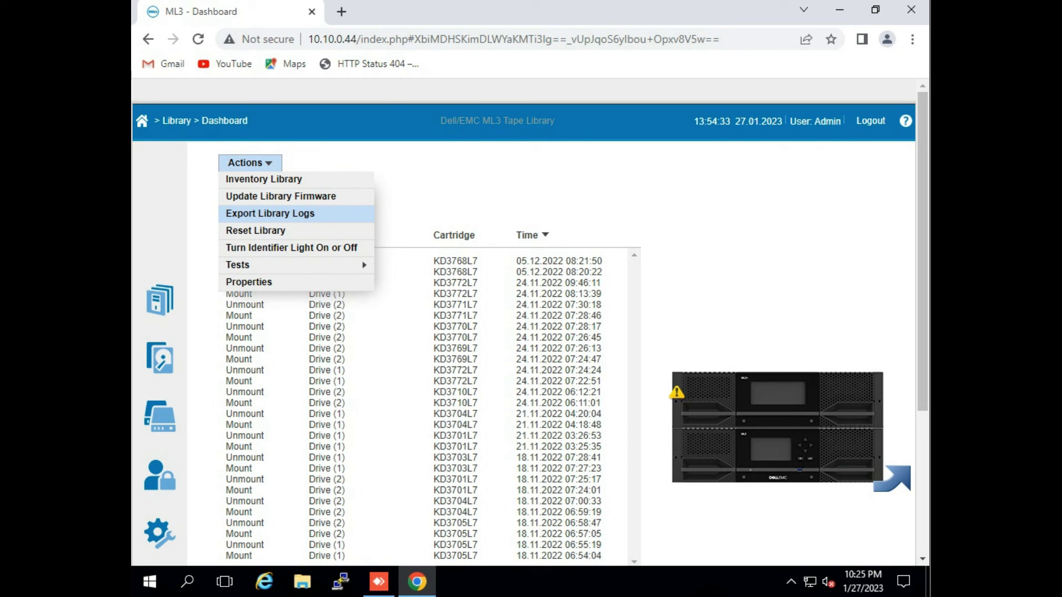
Export the library logs and let the syslog zip archive download.
left_click(270, 214)
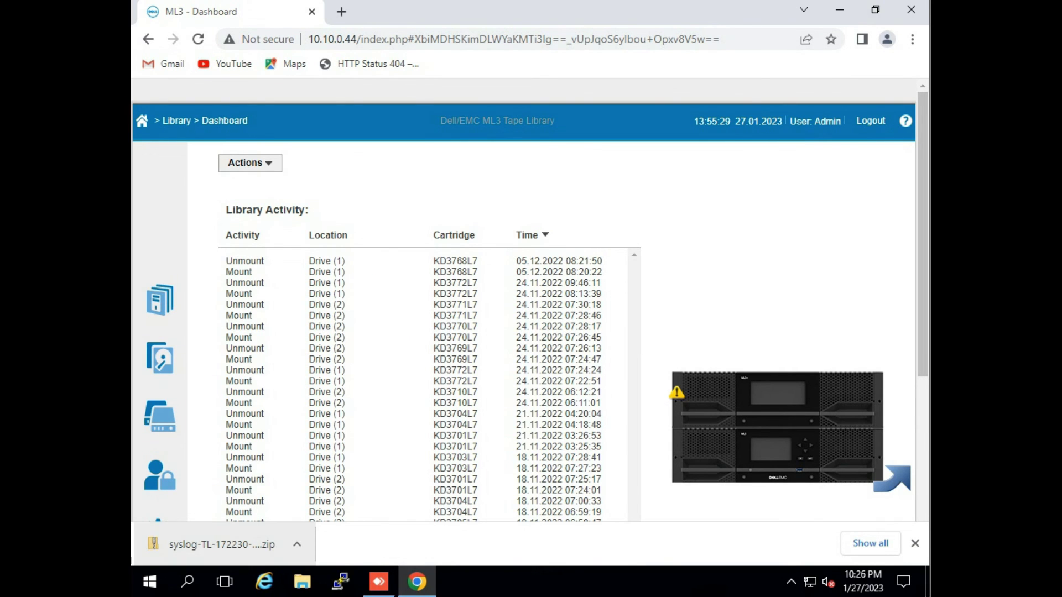
left_click(250, 163)
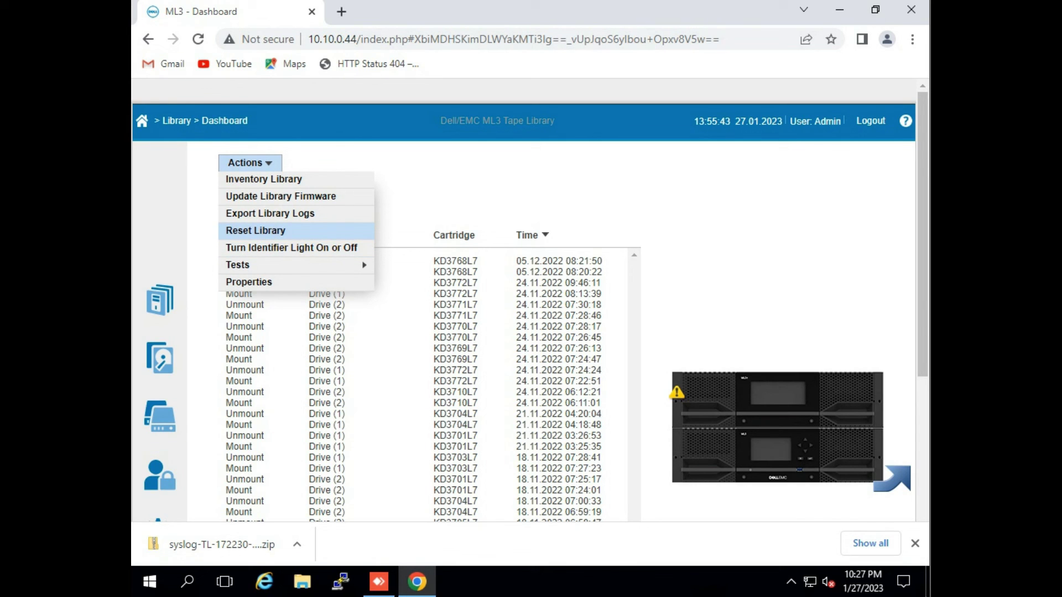
Review Library Properties (vendor IBM, product ID 3573-TL, type 40), close them, and log out.
mouse_move(293, 265)
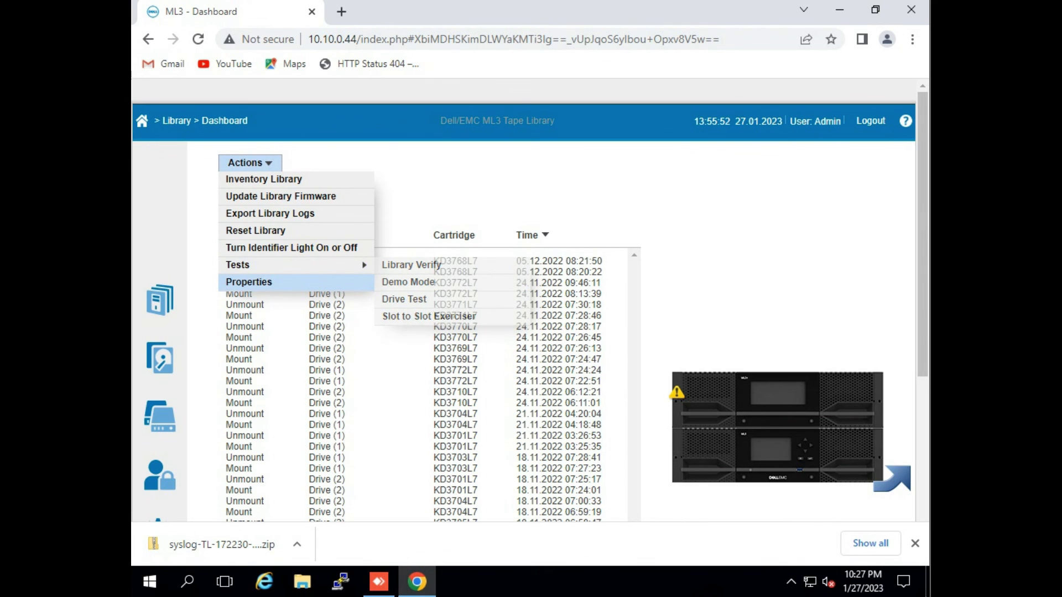
left_click(248, 282)
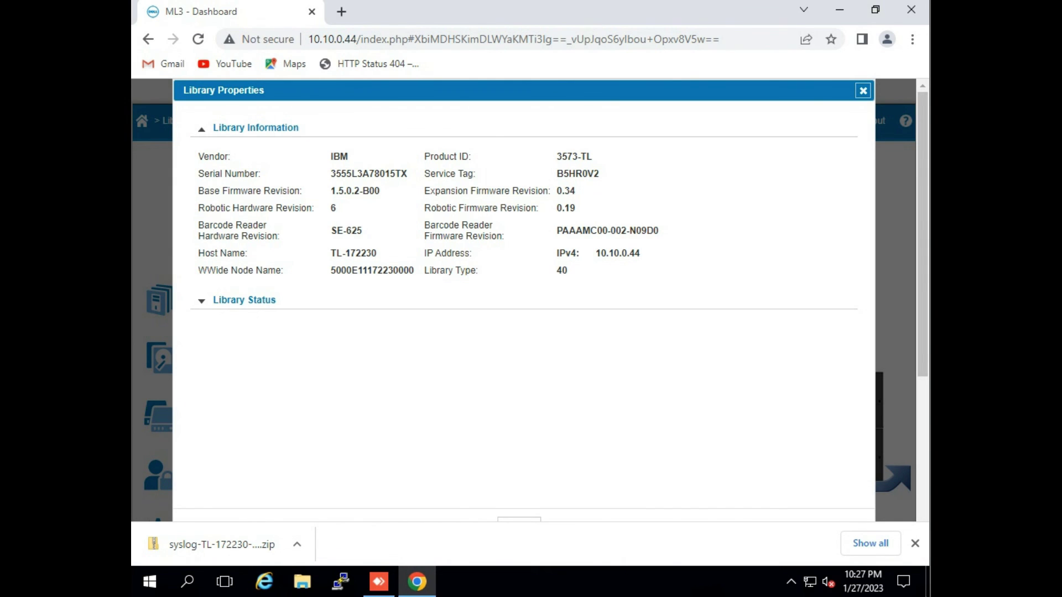
left_click_drag(330, 270, 398, 252)
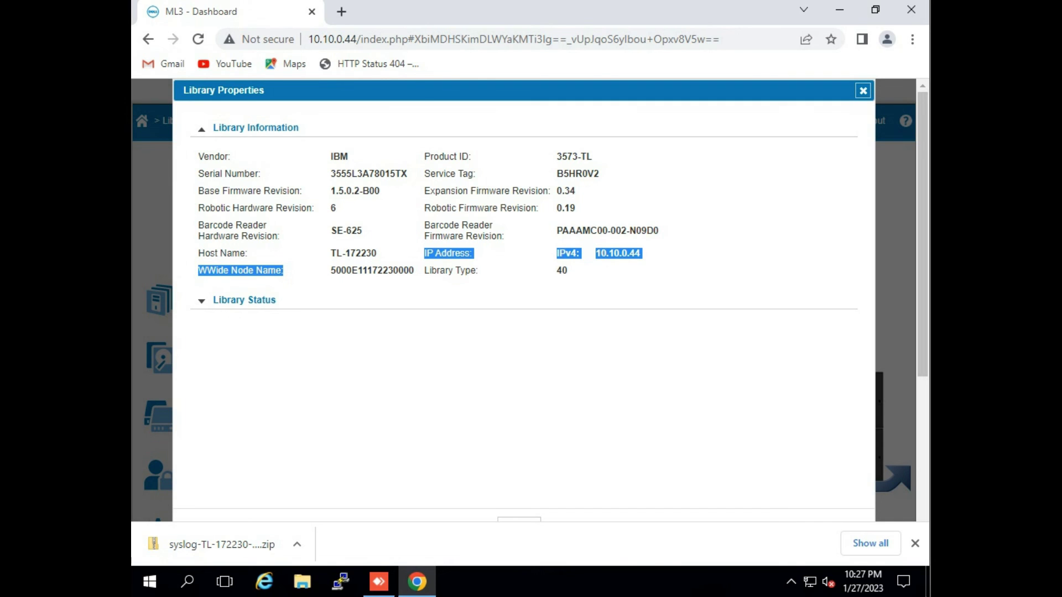
left_click(863, 90)
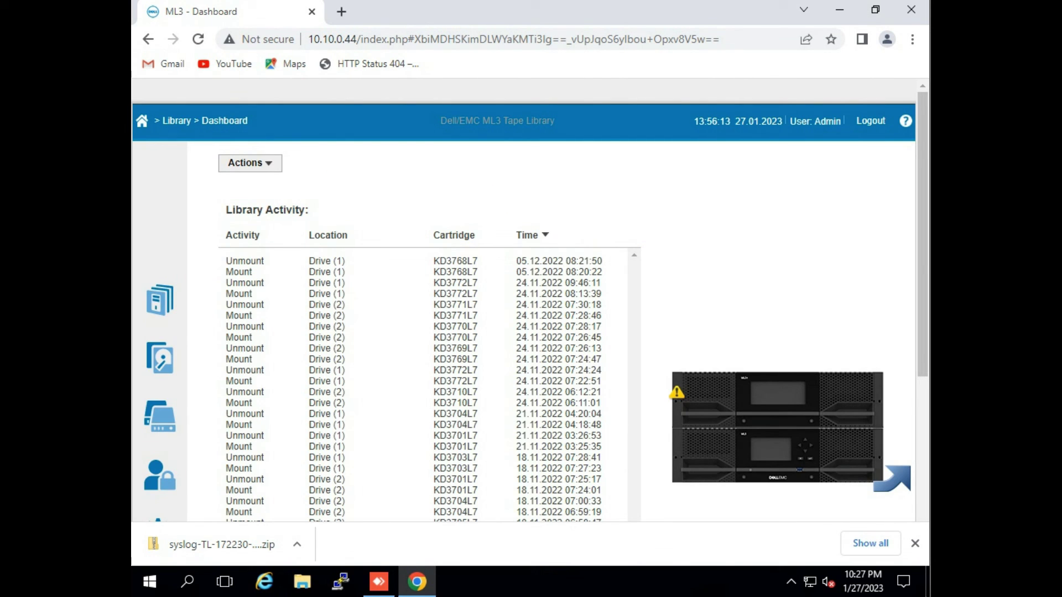
left_click(870, 121)
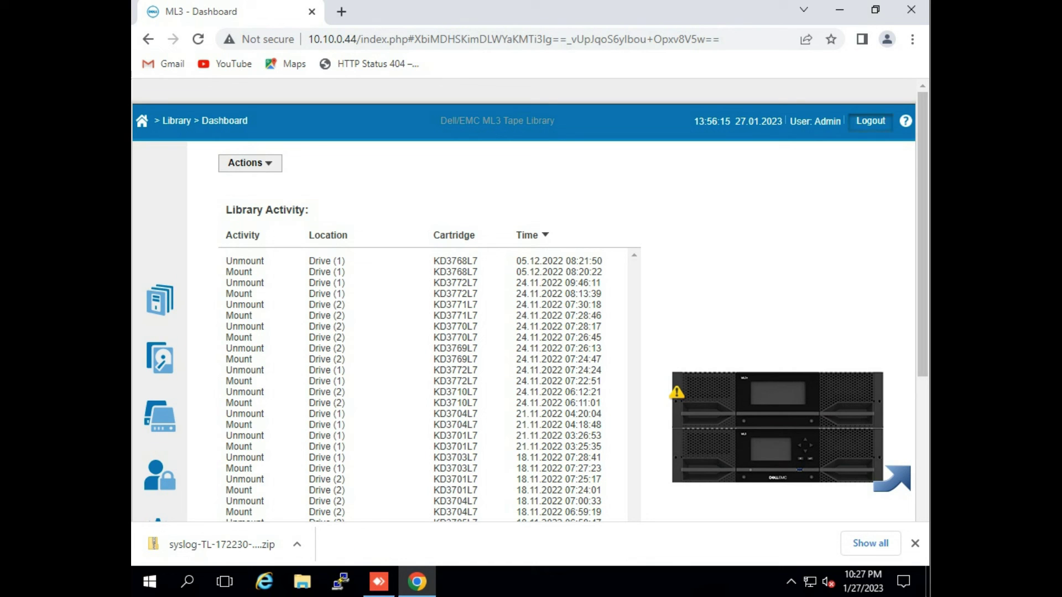